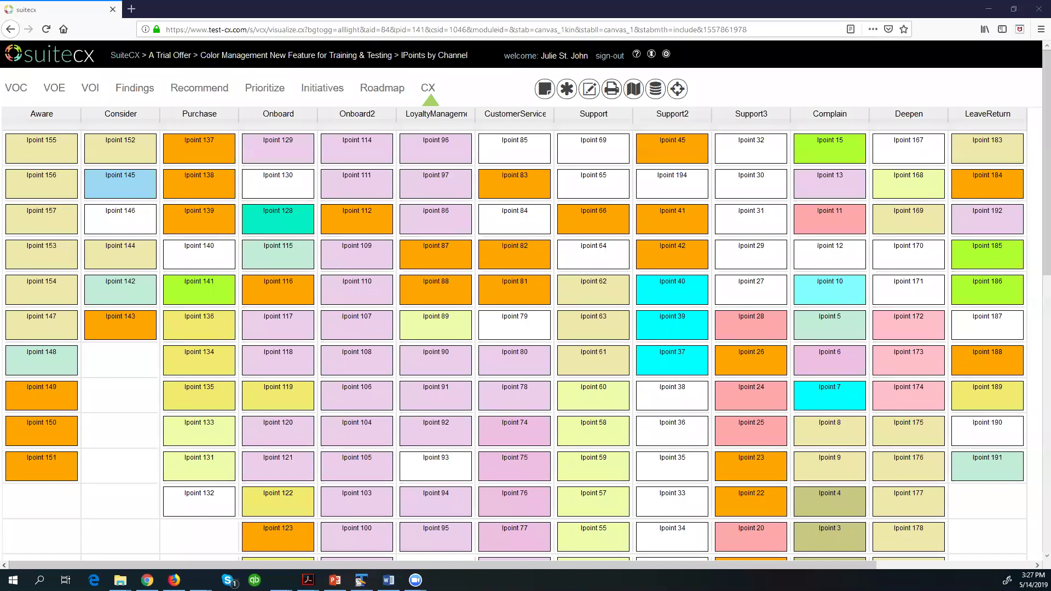
scroll(525, 329, right, 4)
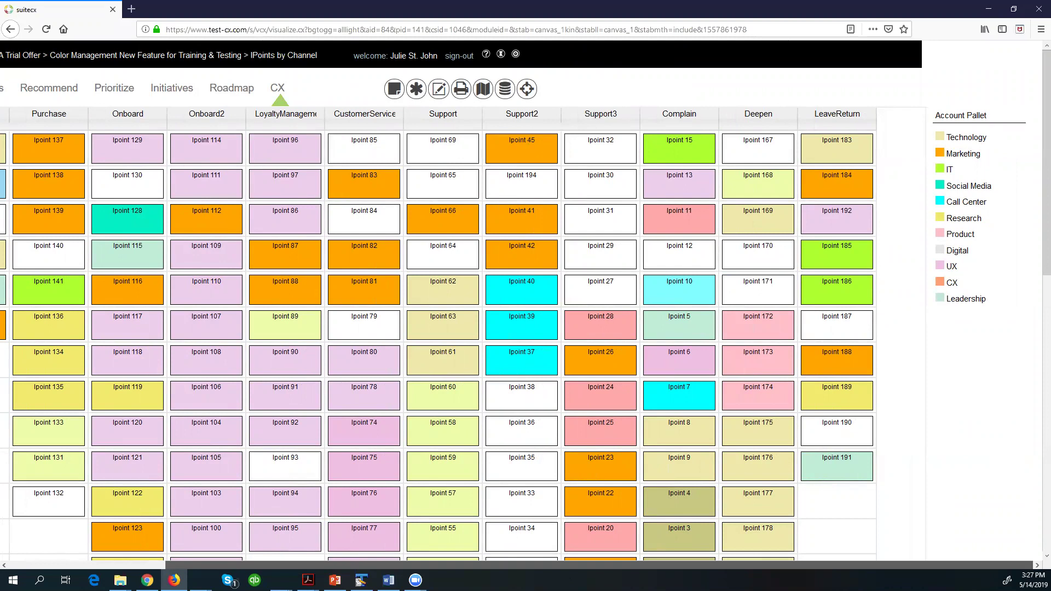
scroll(484, 395, left, 5)
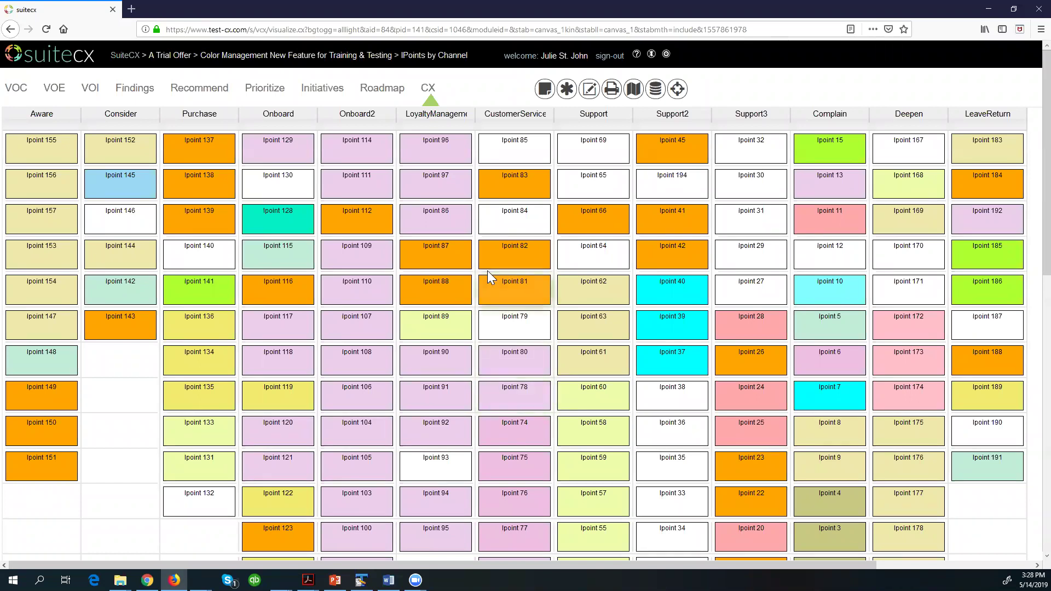
Step: From the A Trial Offer projects page, start a new-project import from a CSV file
click(181, 57)
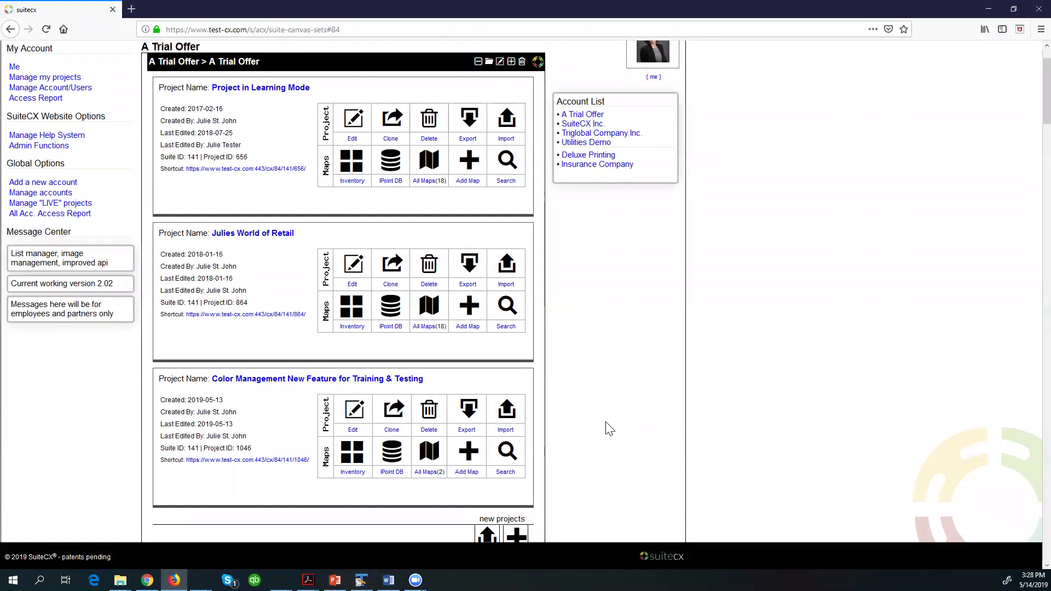
scroll(608, 428, down, 2)
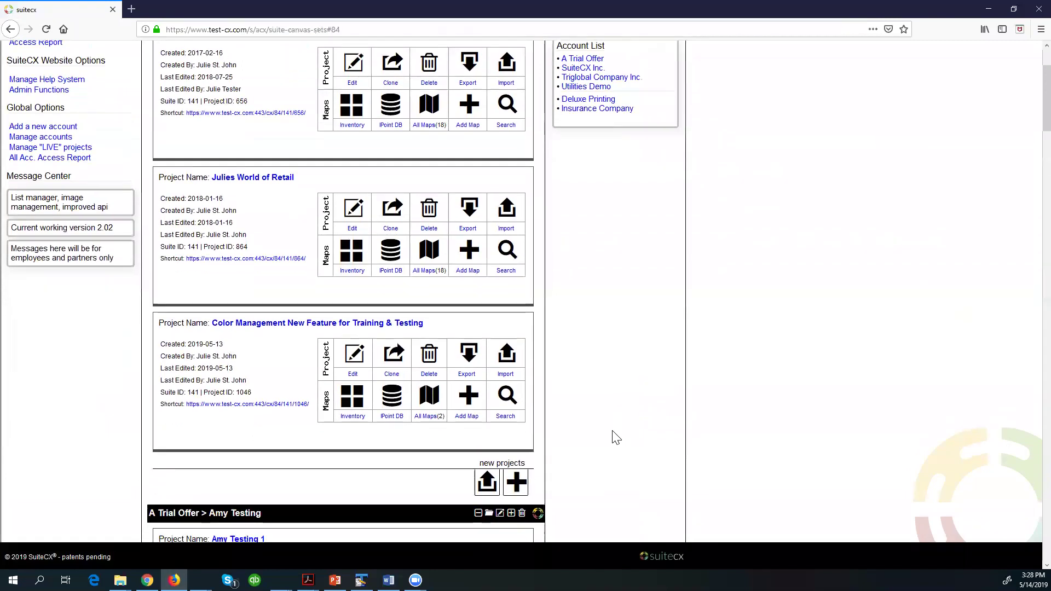
click(488, 483)
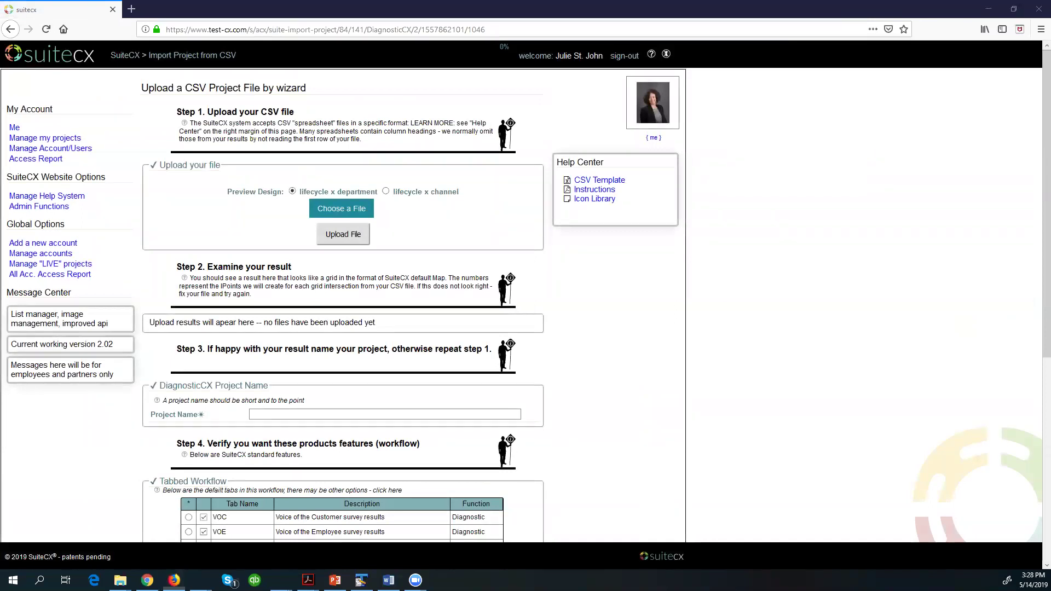
Step: Bring up the SampleDataUpload spreadsheet over the page and slightly widen the department column
click(282, 581)
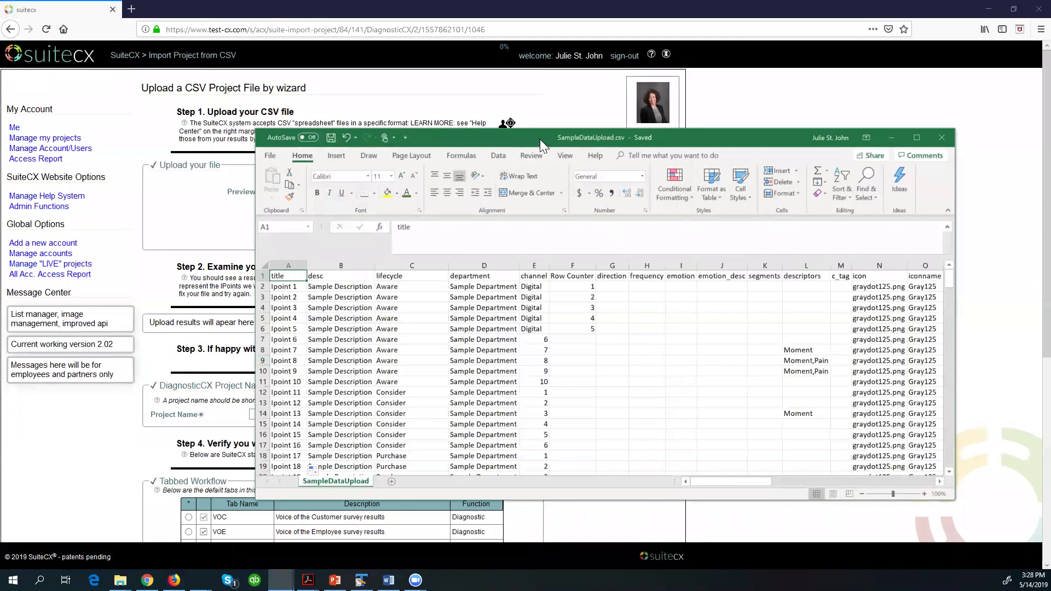
drag(476, 144, 334, 127)
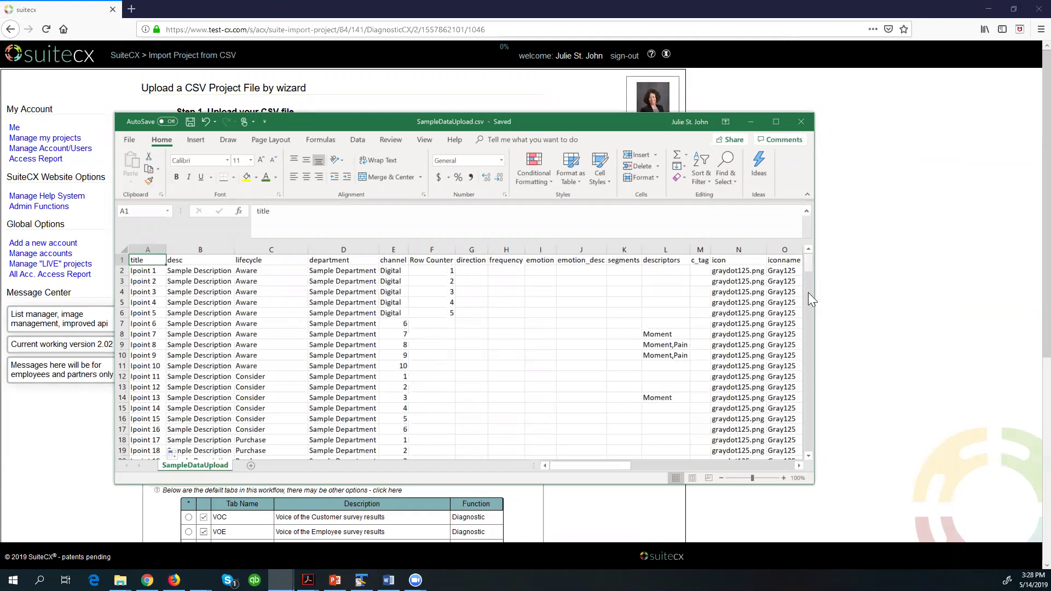
drag(809, 292, 808, 449)
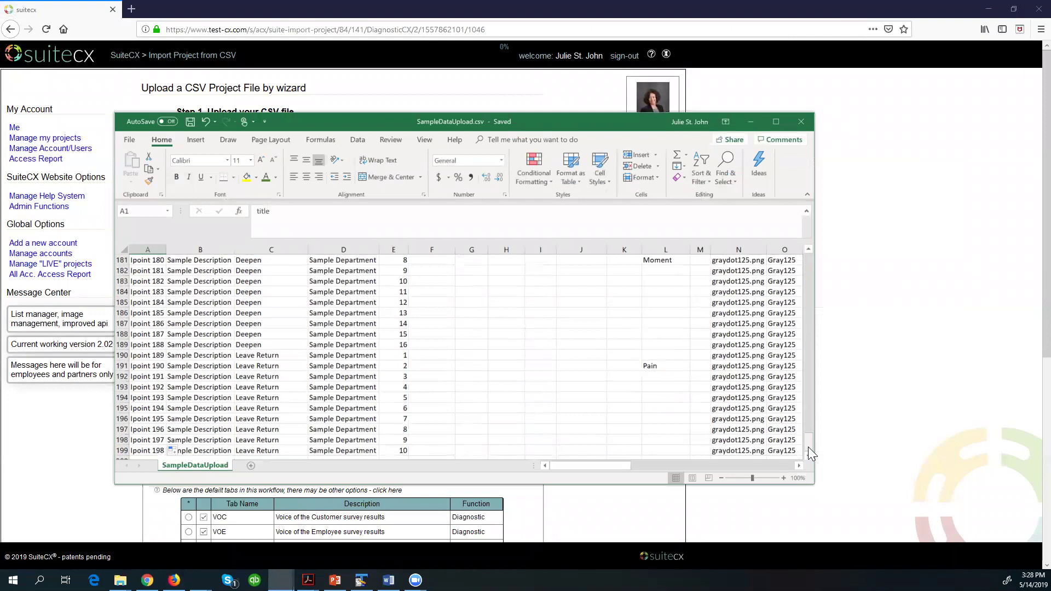
drag(809, 447, 809, 261)
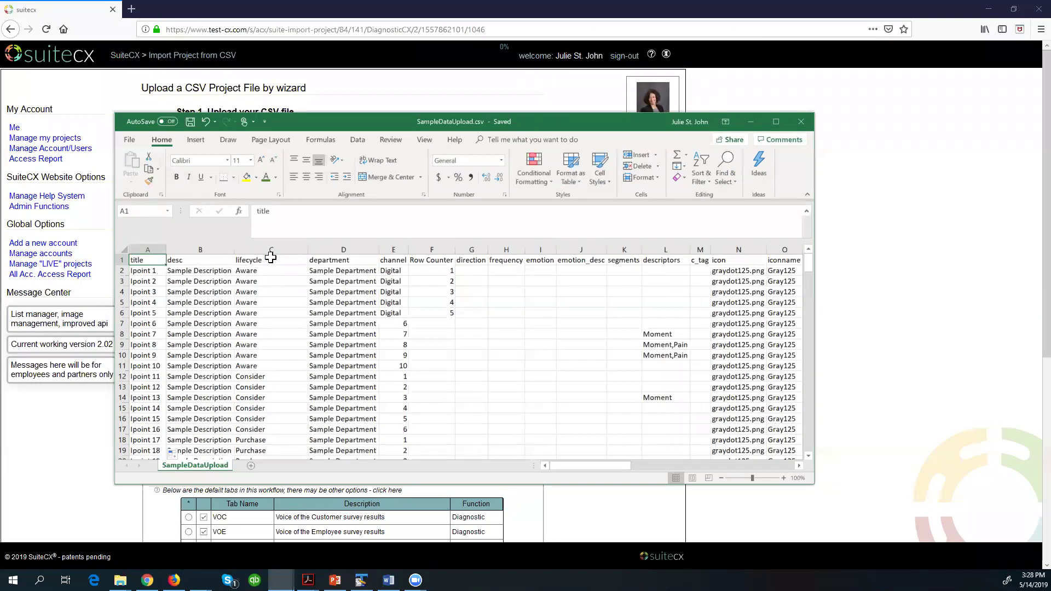
click(270, 259)
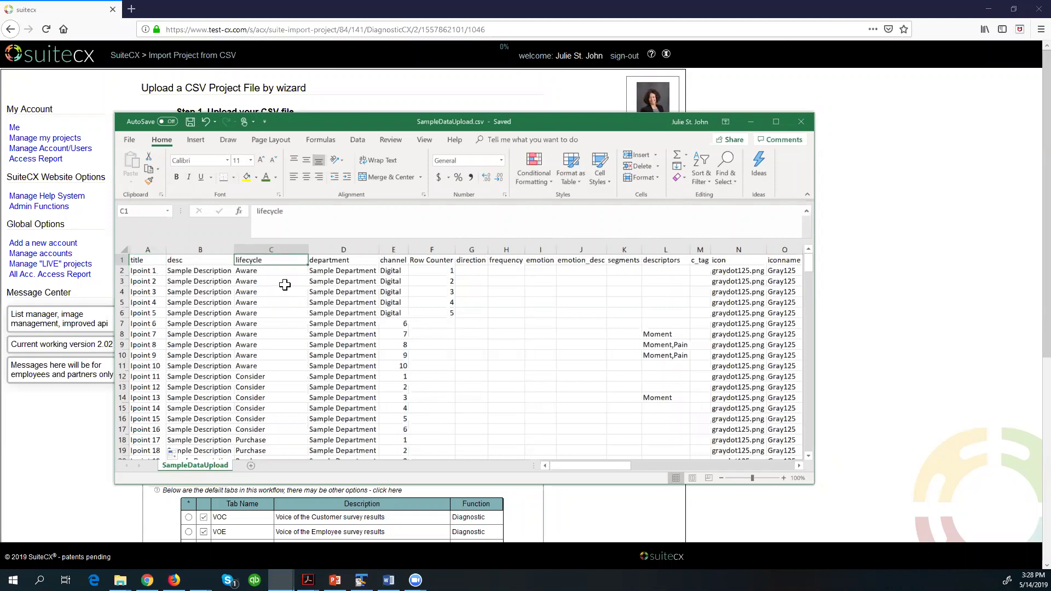
drag(380, 249, 386, 250)
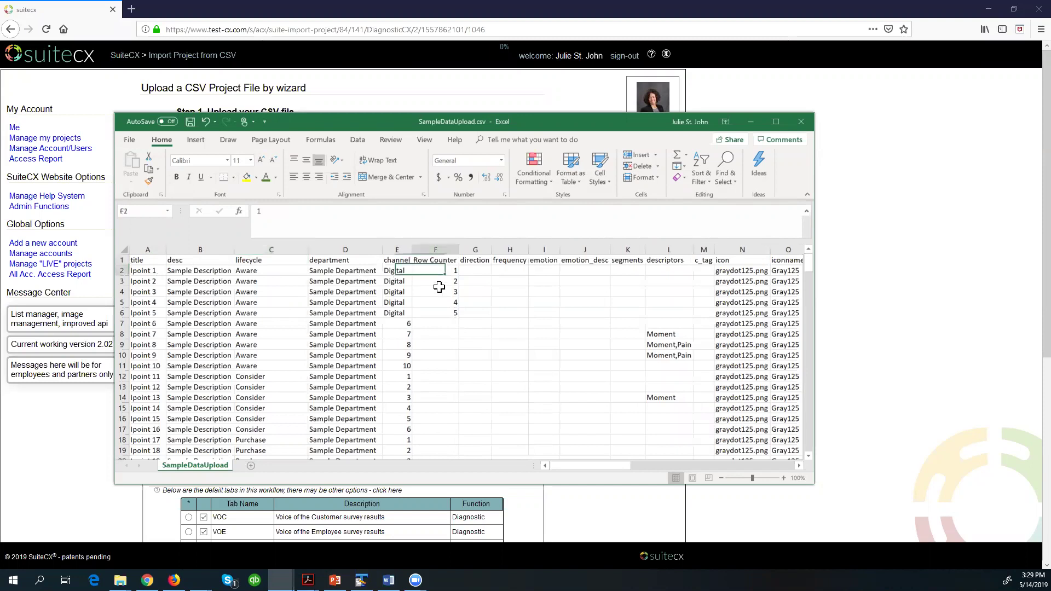
Step: Copy the Row Counter numbers 1–5 from F2:F6 into E2:E6, then clear F2:F6
drag(435, 272, 441, 312)
key(ctrl+c)
click(396, 272)
key(ctrl+v)
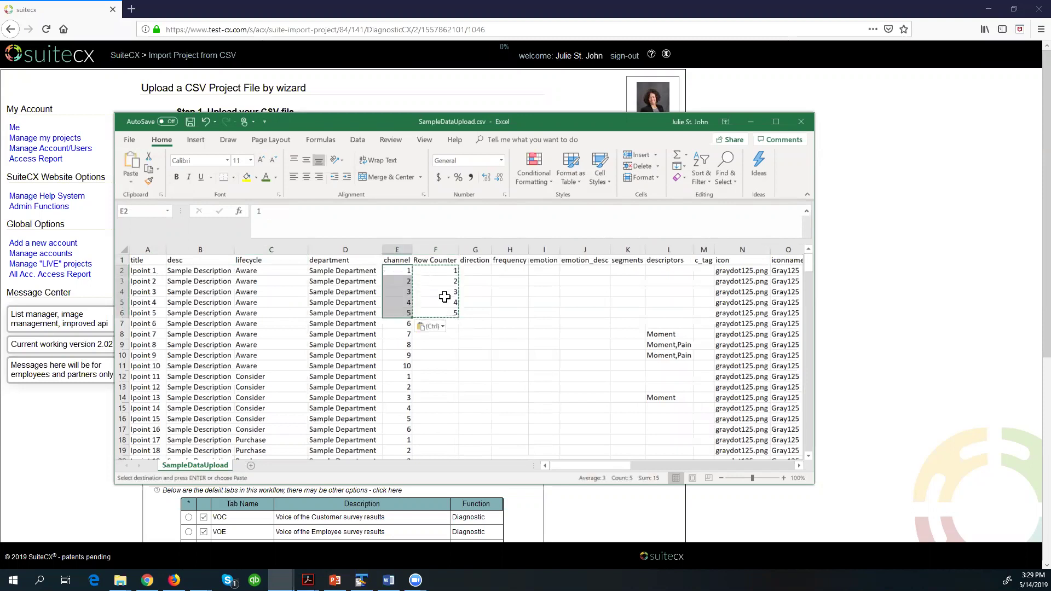
drag(435, 272, 444, 313)
key(Delete)
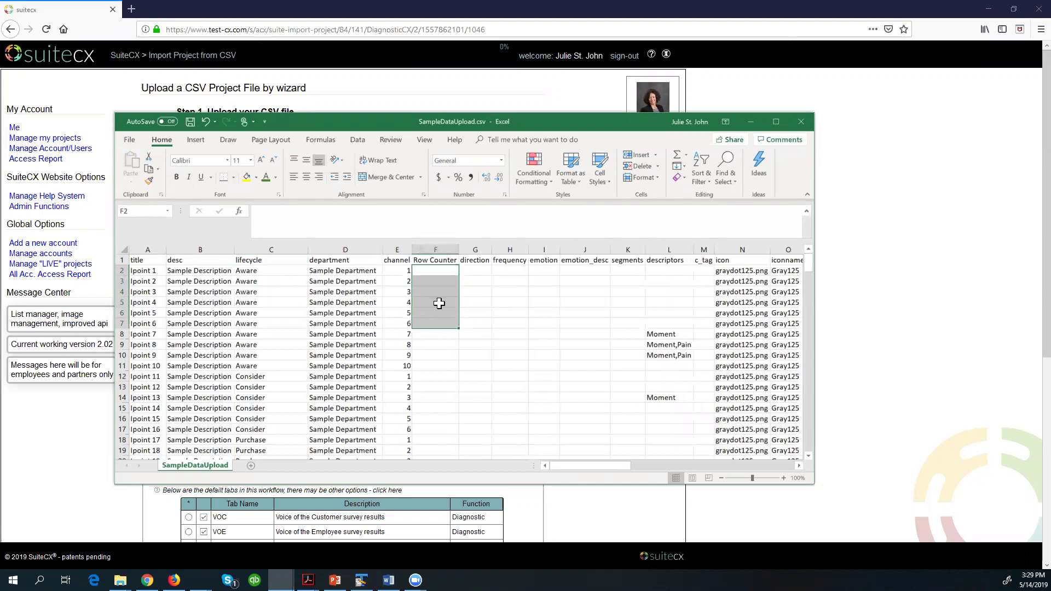
Step: Save the edited SampleDataUpload.csv file
click(397, 260)
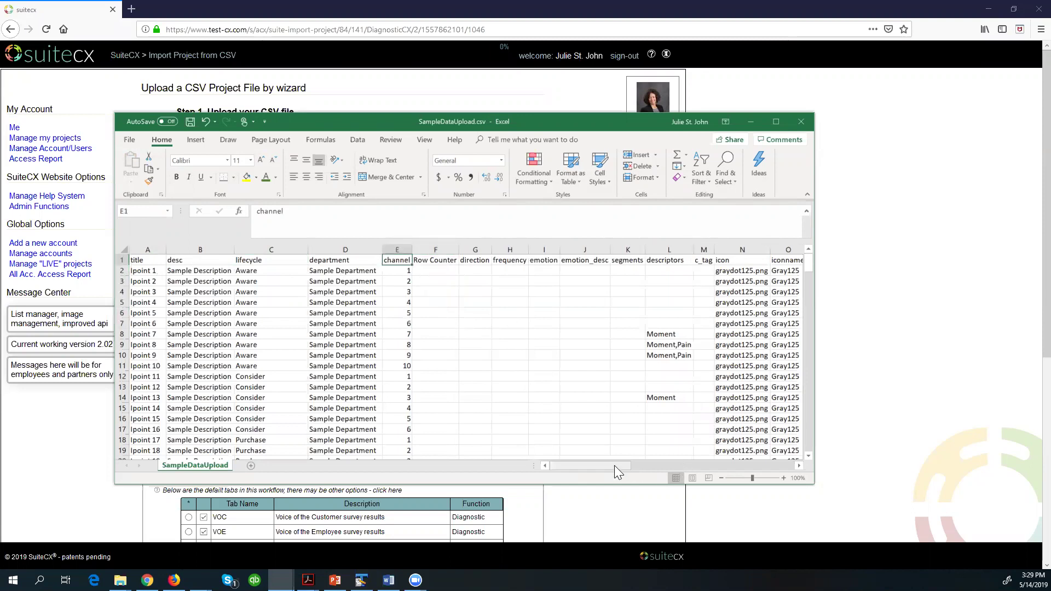
drag(615, 466, 631, 467)
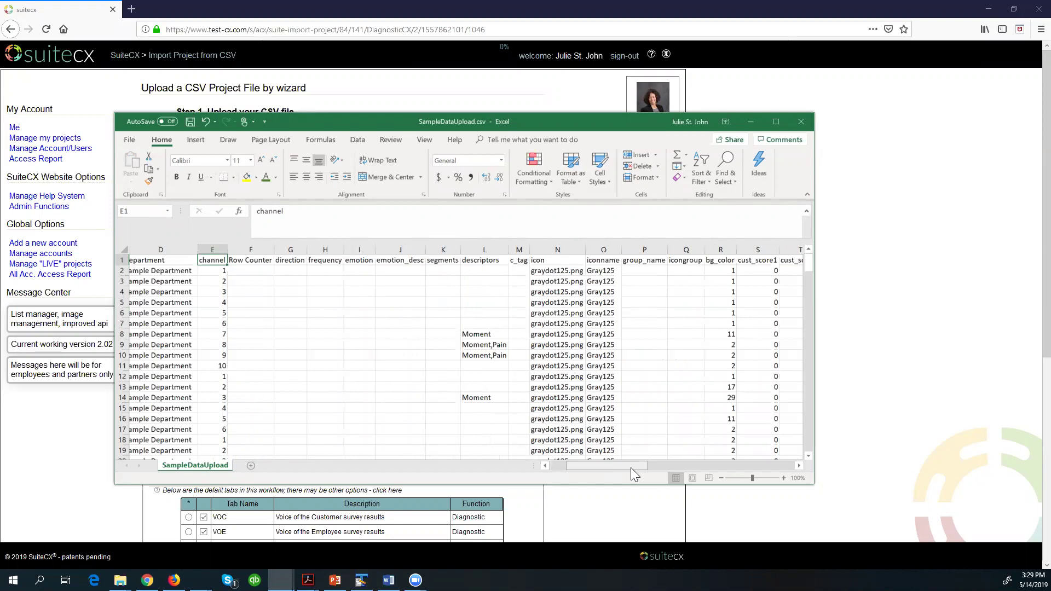
drag(631, 468, 641, 469)
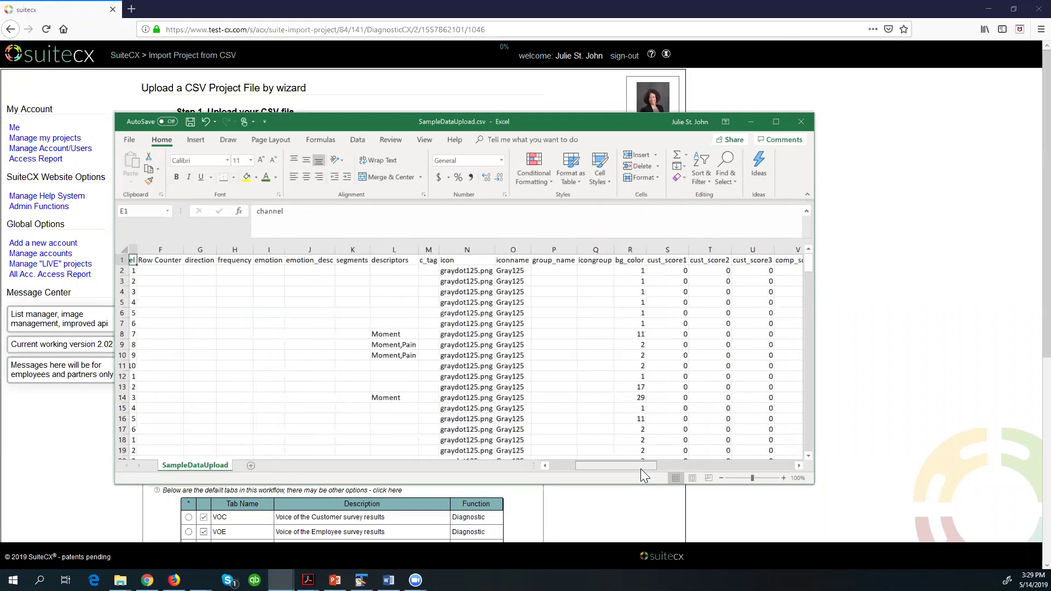
mouse_move(641, 468)
mouse_down()
mouse_move(750, 457)
mouse_move(552, 465)
mouse_up()
click(148, 262)
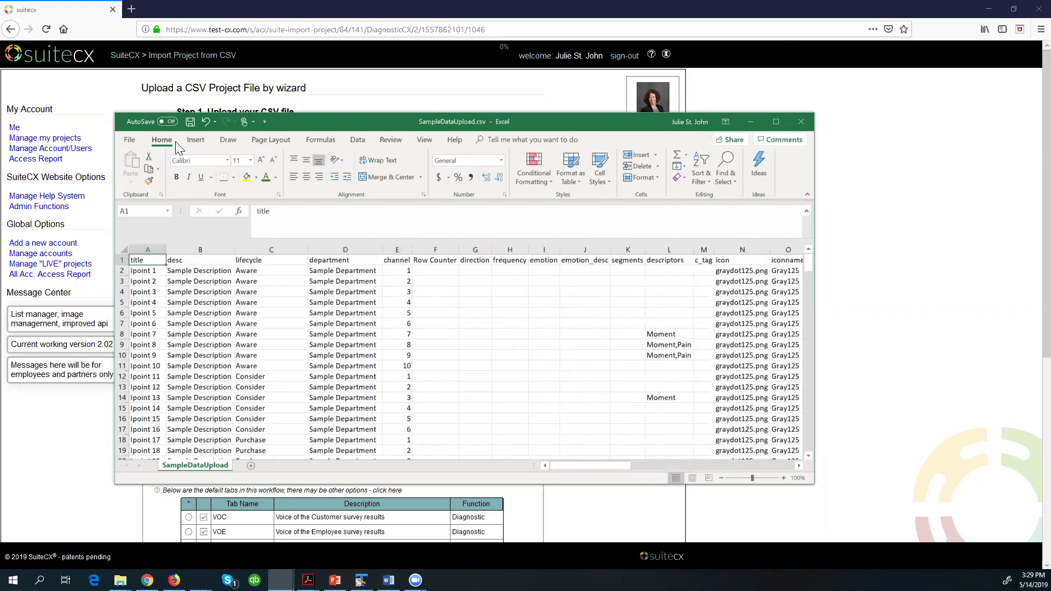
key(ctrl+s)
Step: Choose SampleDataUpload.csv as the file in the upload wizard
click(757, 121)
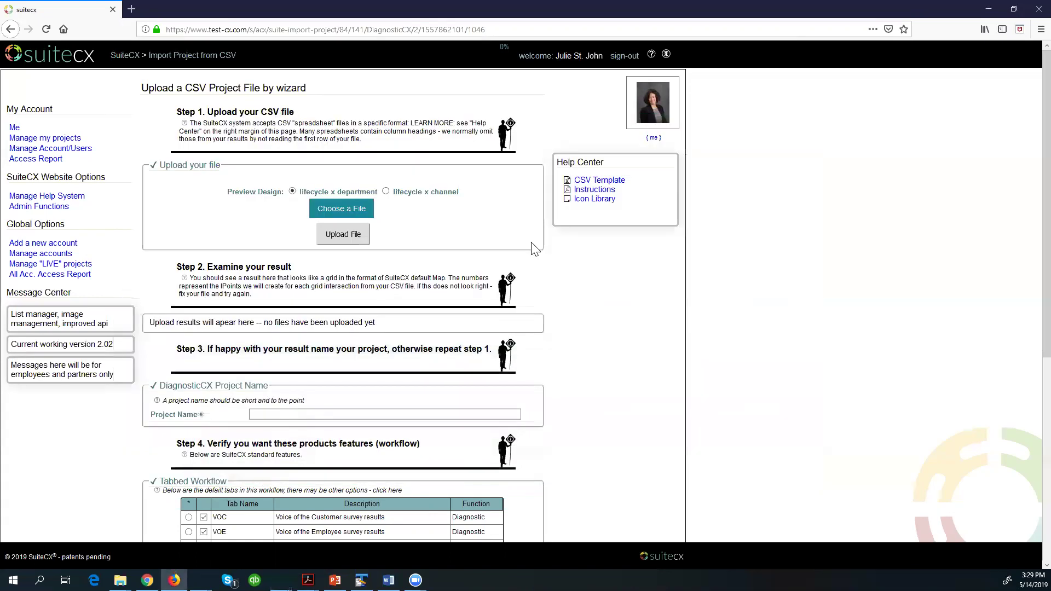
click(346, 208)
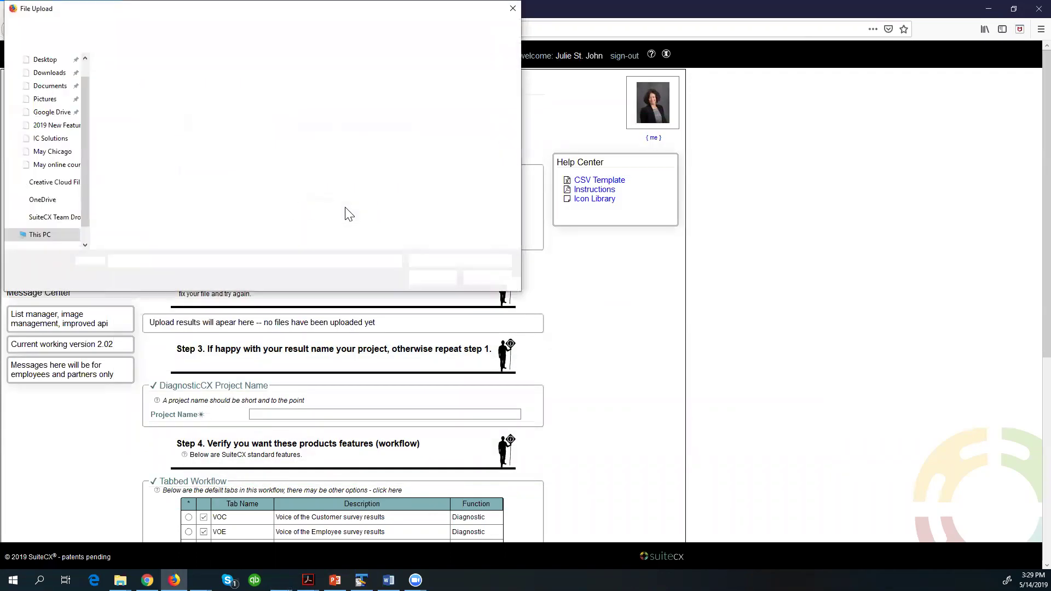
click(185, 117)
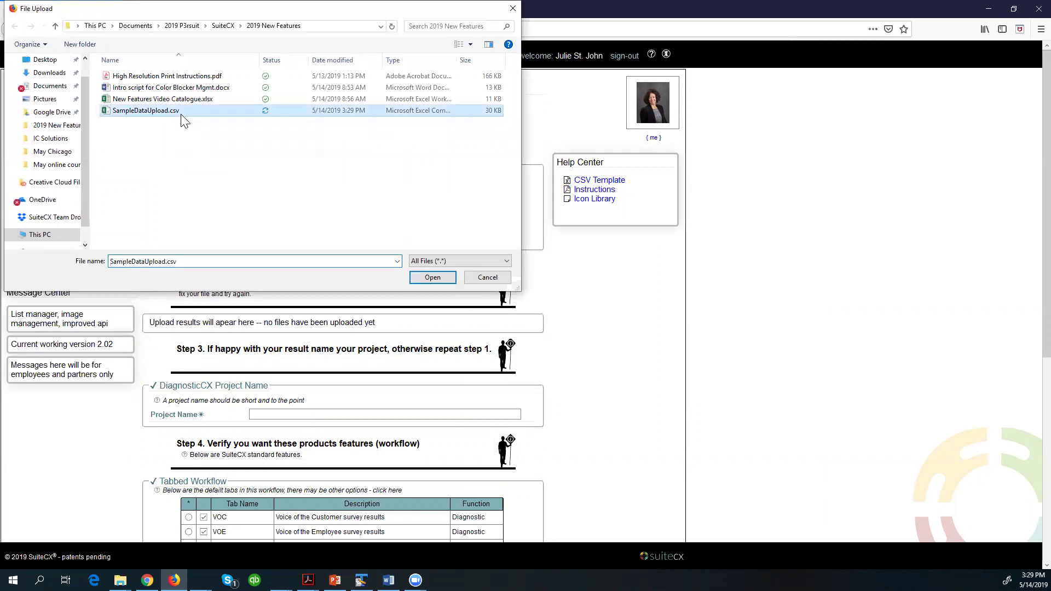
click(432, 278)
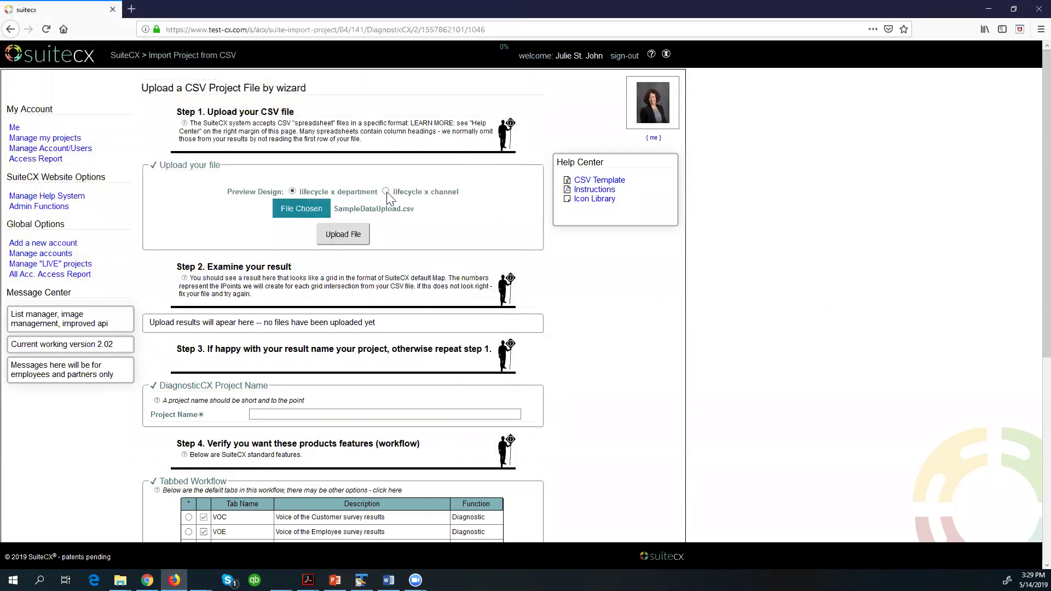
Step: Upload it with the lifecycle x channel design to preview the 198-IPoint grid
click(386, 191)
click(344, 234)
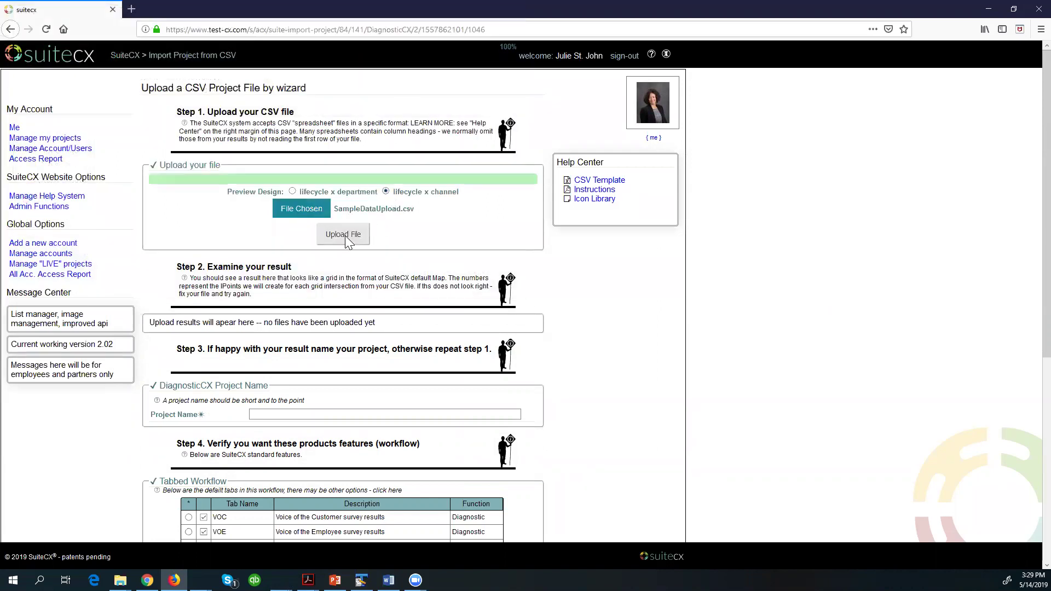
scroll(620, 411, down, 3)
scroll(620, 412, down, 3)
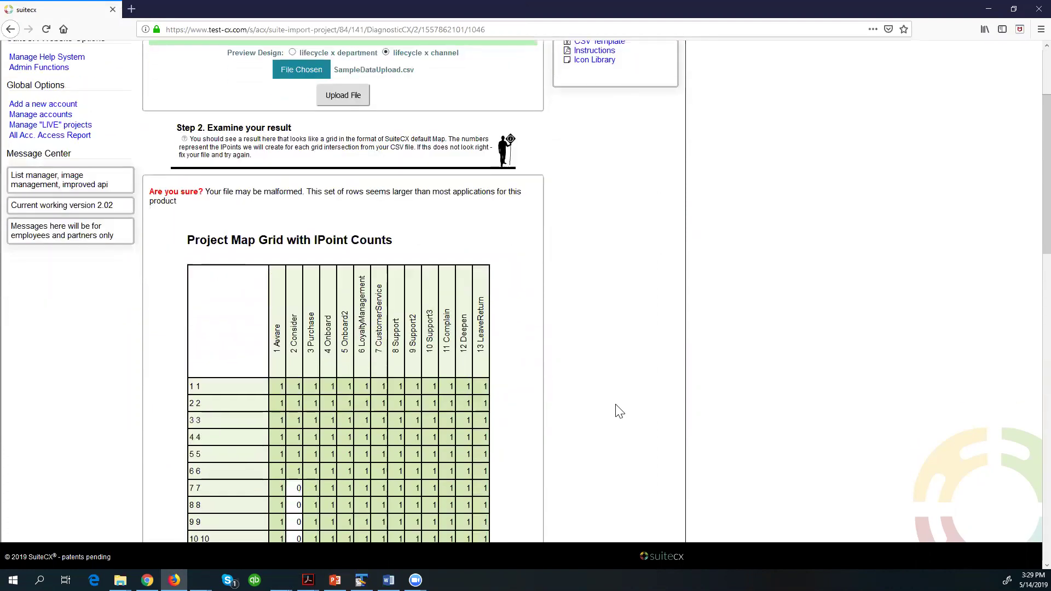
scroll(620, 411, down, 2)
scroll(620, 412, down, 1)
scroll(619, 411, down, 2)
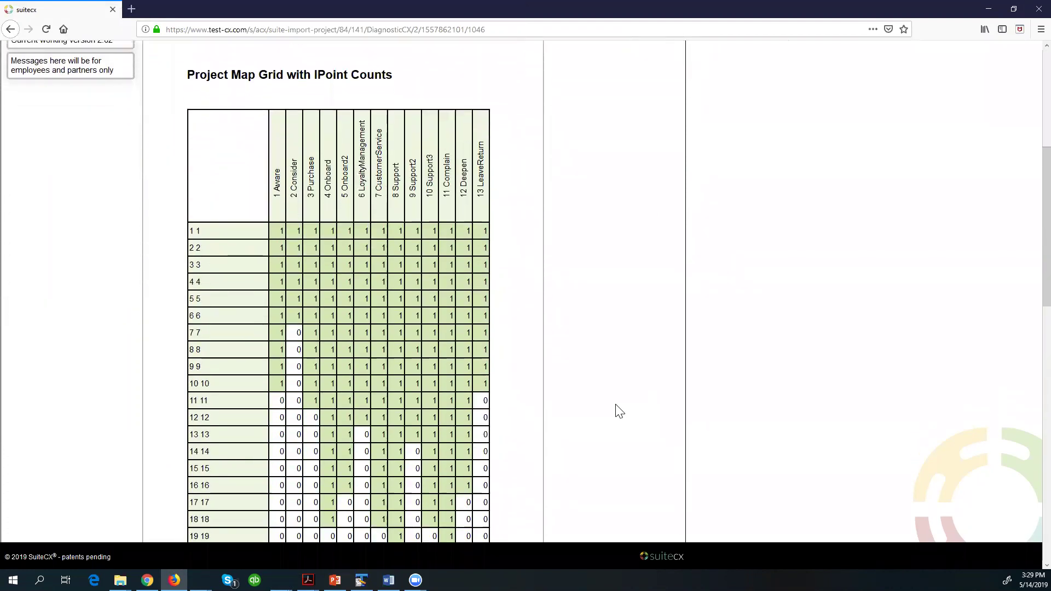
scroll(620, 412, down, 2)
scroll(619, 411, up, 1)
scroll(620, 412, up, 1)
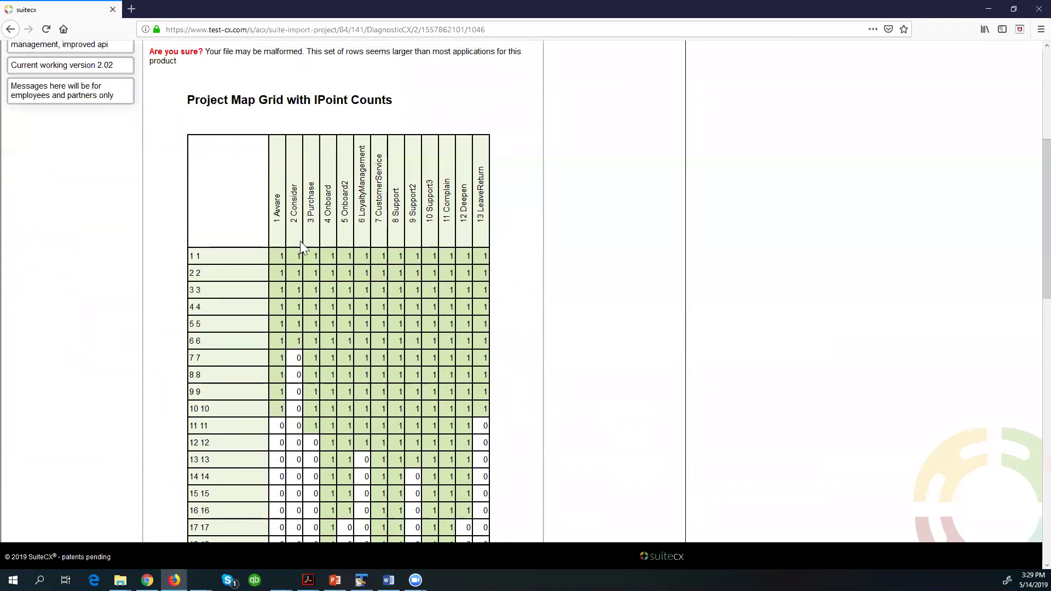
scroll(607, 360, down, 5)
scroll(607, 360, down, 3)
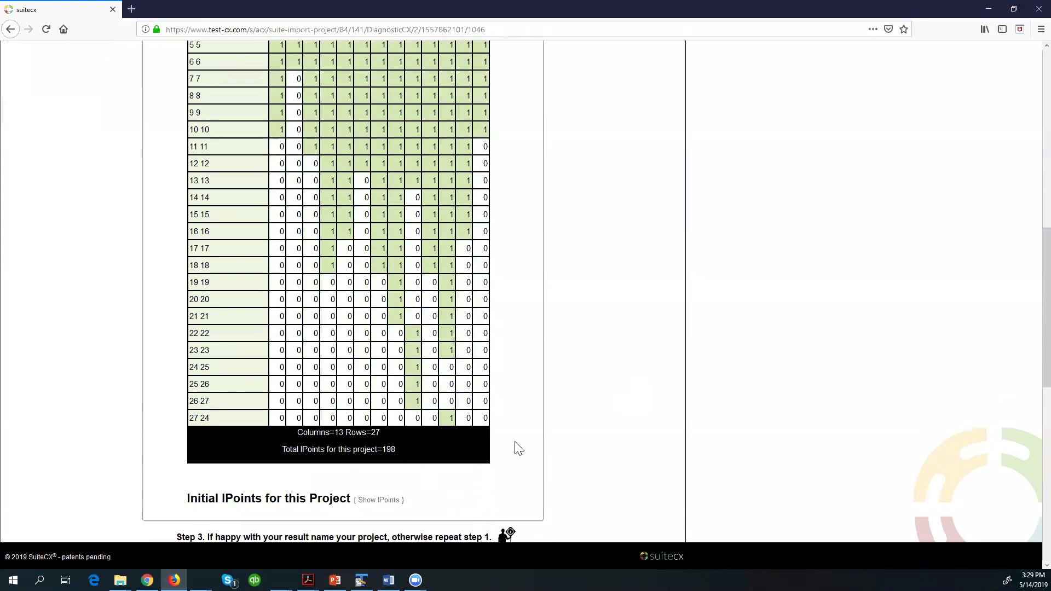
scroll(530, 448, down, 3)
scroll(530, 448, down, 2)
click(324, 435)
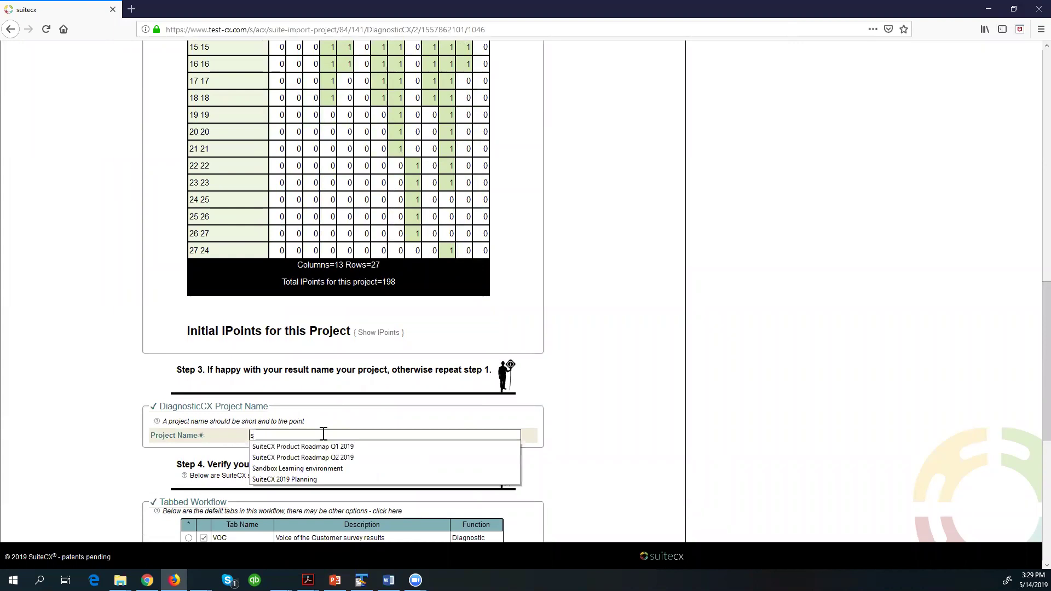
text(Sample Project for Inventory with Background Colors)
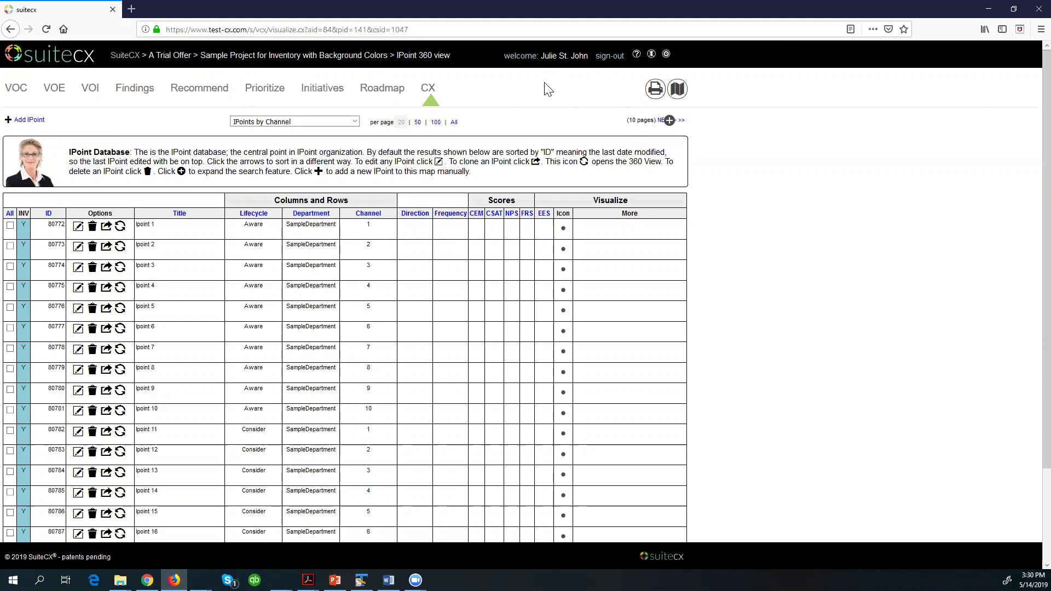
Step: Open the new project's IPoints by Channel map and set its Edit Map colouring to Owners
click(428, 88)
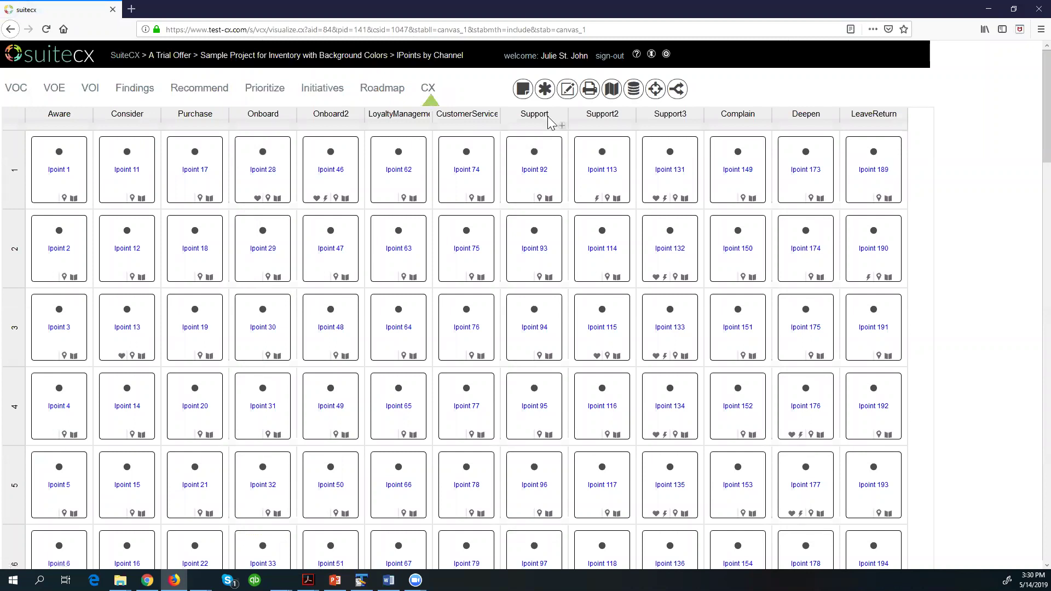
click(567, 89)
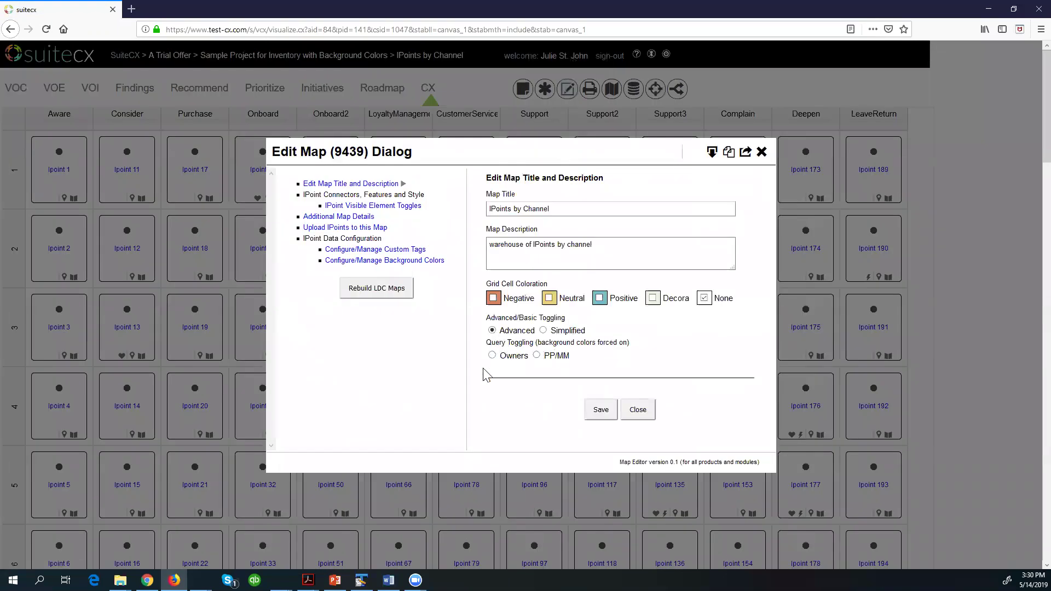
click(493, 355)
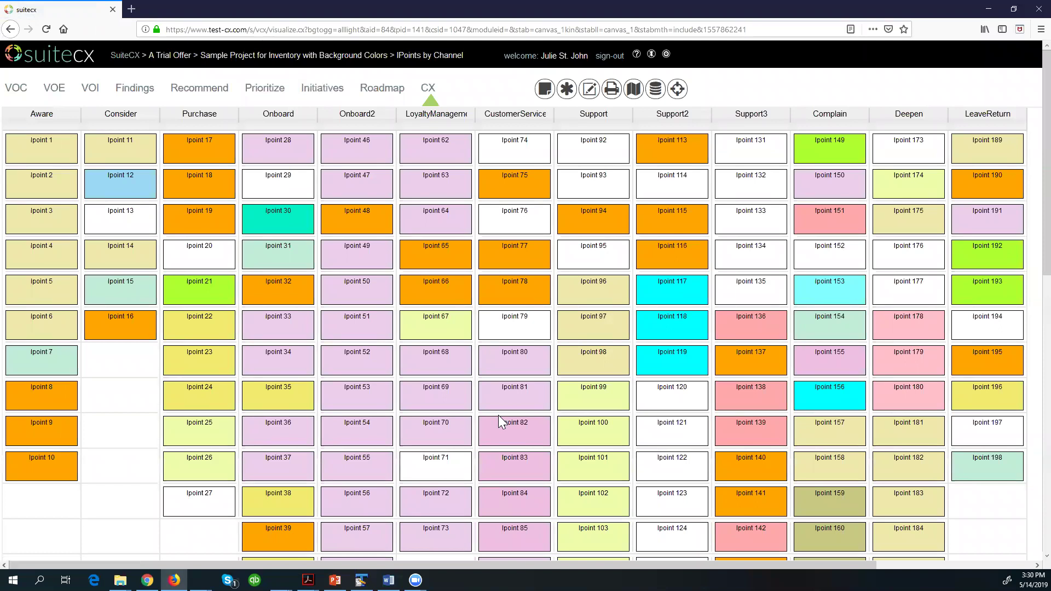
drag(576, 565, 724, 565)
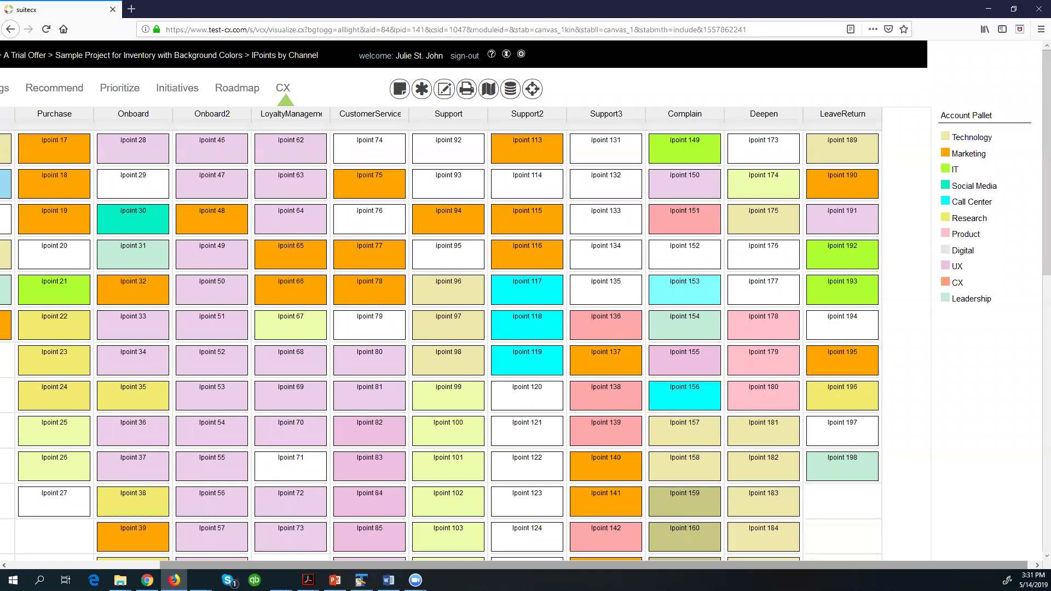
scroll(813, 542, left, 1)
scroll(813, 543, left, 3)
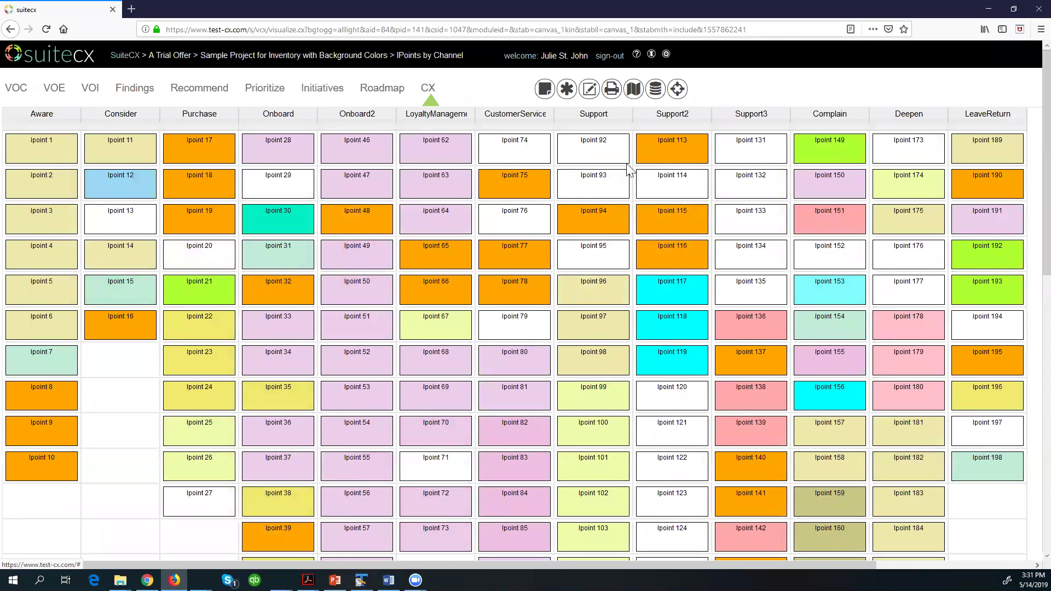
Step: Change the map's Edit Map colouring query to PP/MM stoplight
click(589, 90)
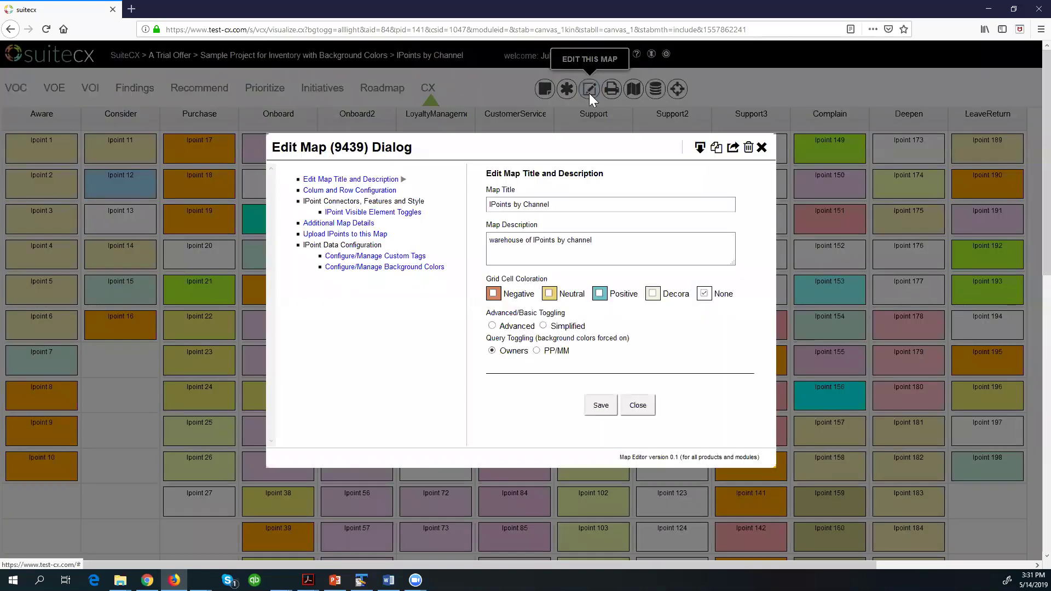
click(536, 351)
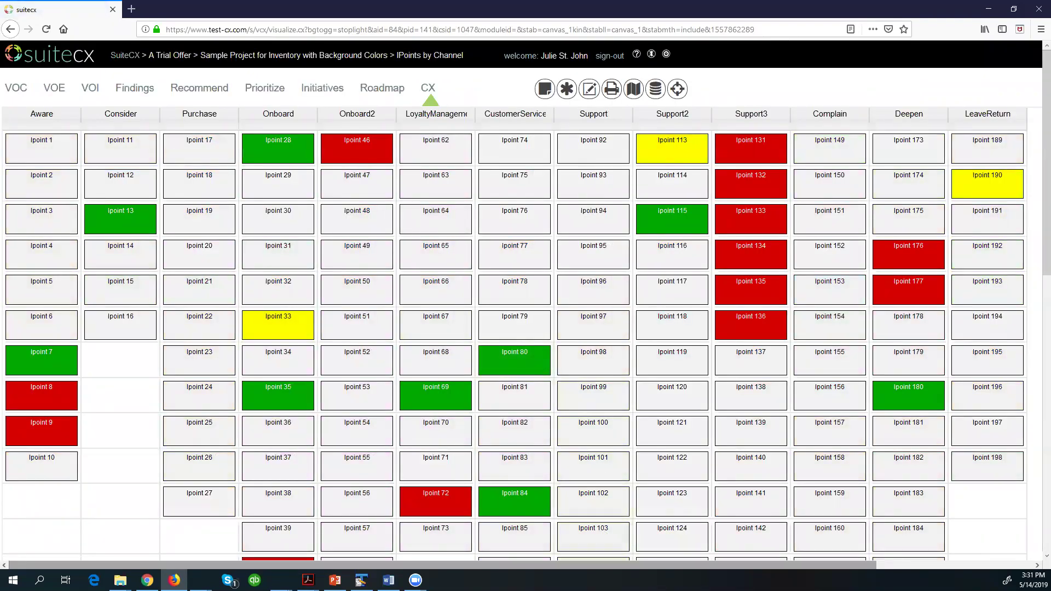
drag(50, 565, 189, 565)
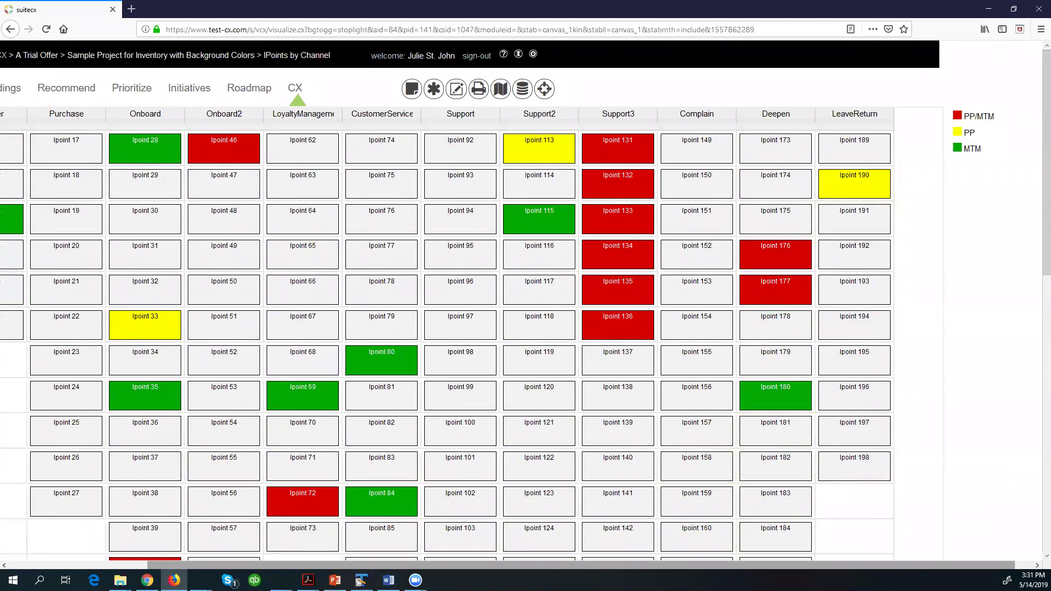
scroll(525, 329, left, 5)
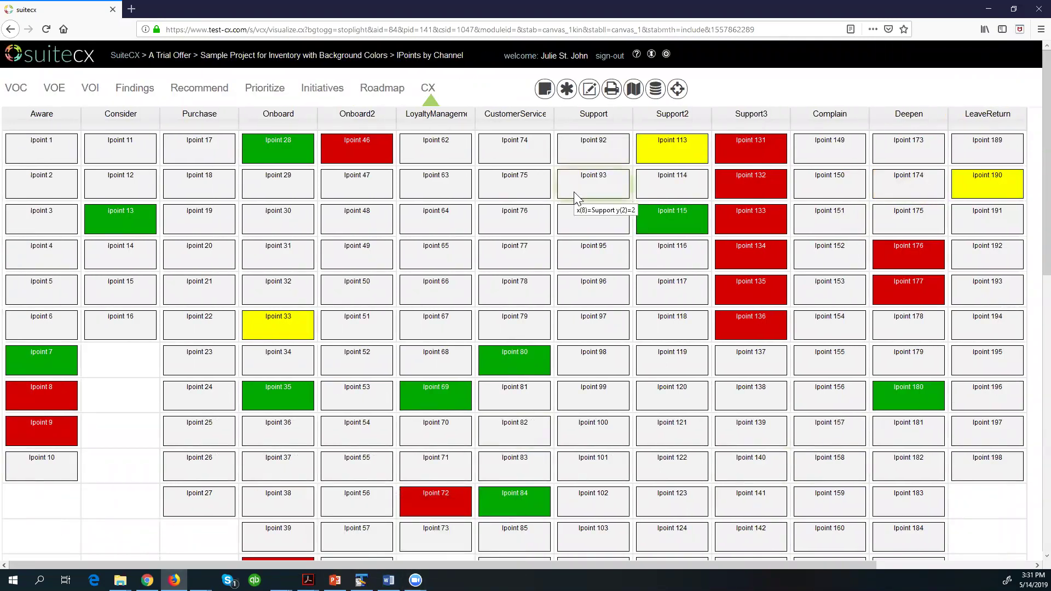
click(362, 145)
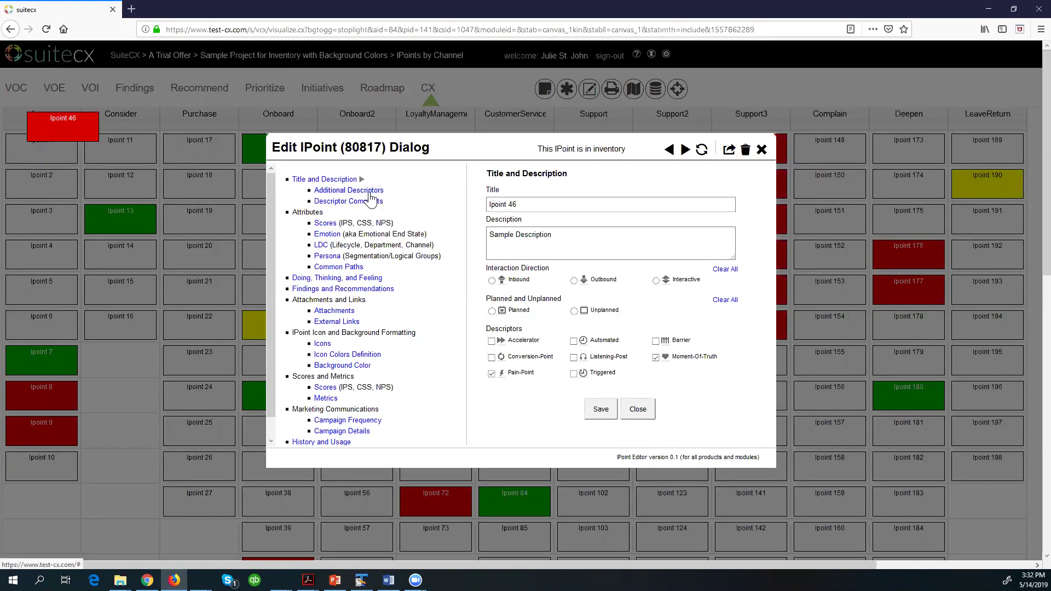
click(349, 189)
click(349, 202)
click(325, 223)
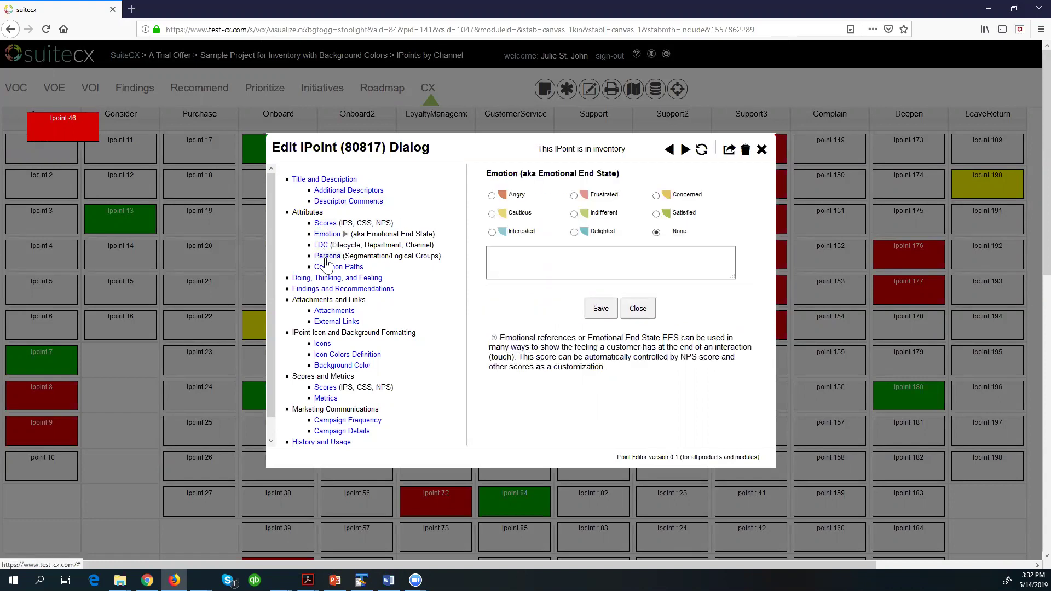
click(327, 256)
click(337, 277)
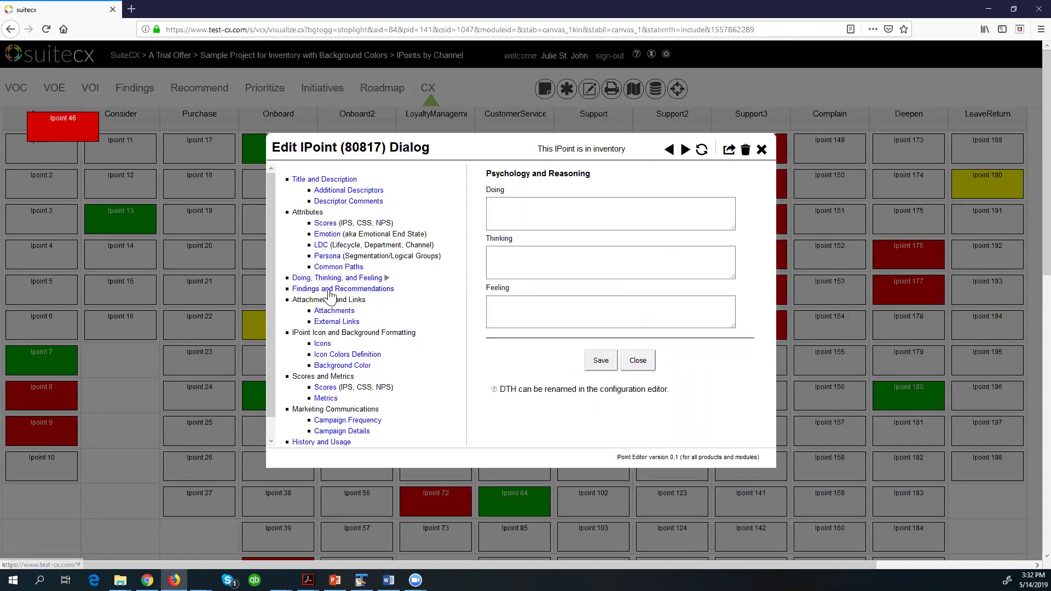
click(337, 290)
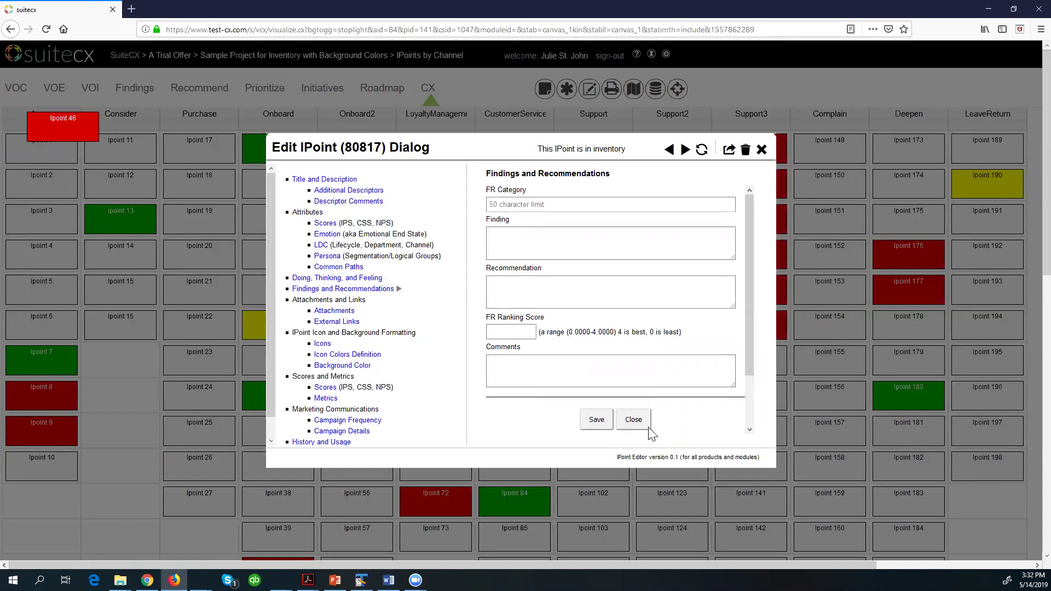
click(635, 420)
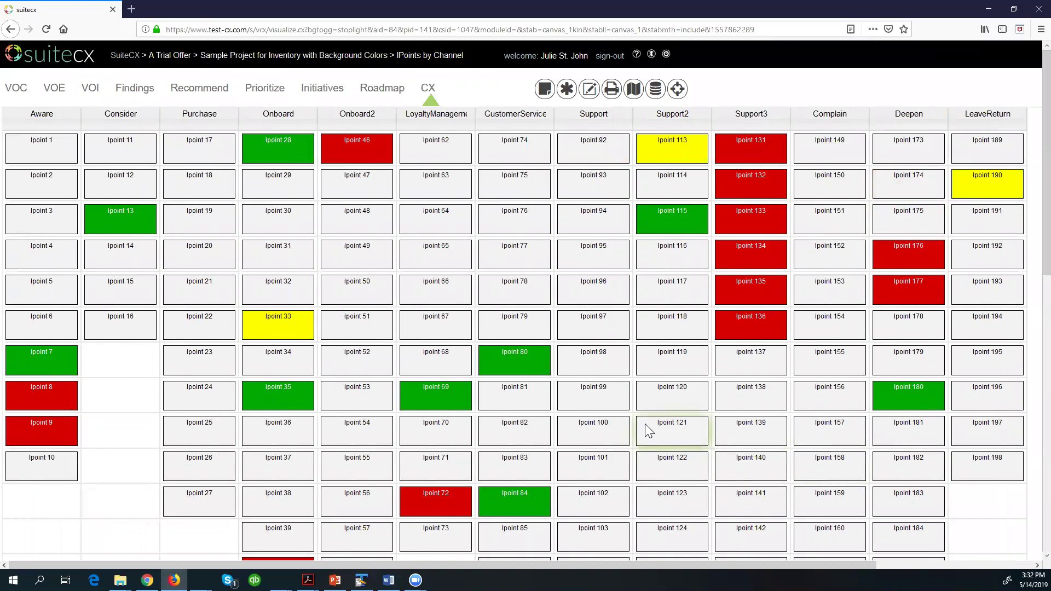
Step: Recolour the map by Owners, check the Account Pallet legend, and reopen Edit This Map
click(589, 89)
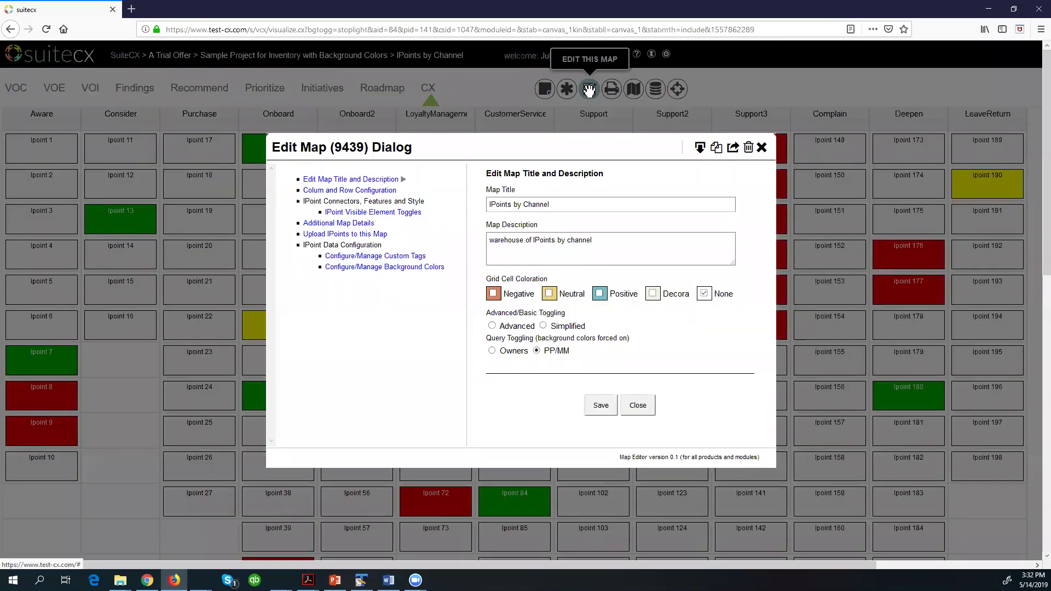
click(492, 351)
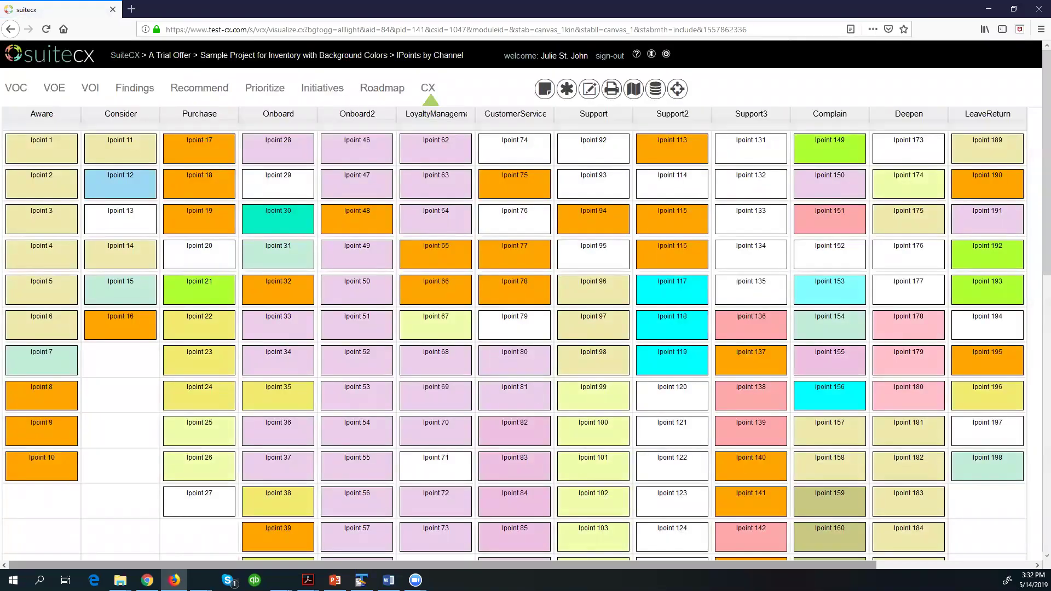
drag(597, 565, 739, 566)
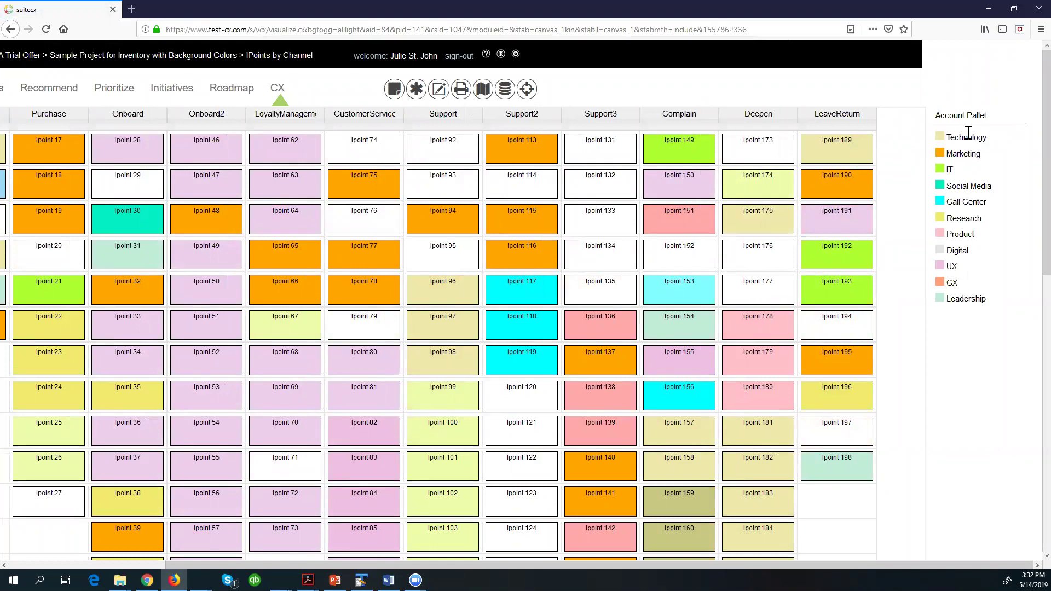
drag(944, 565, 740, 566)
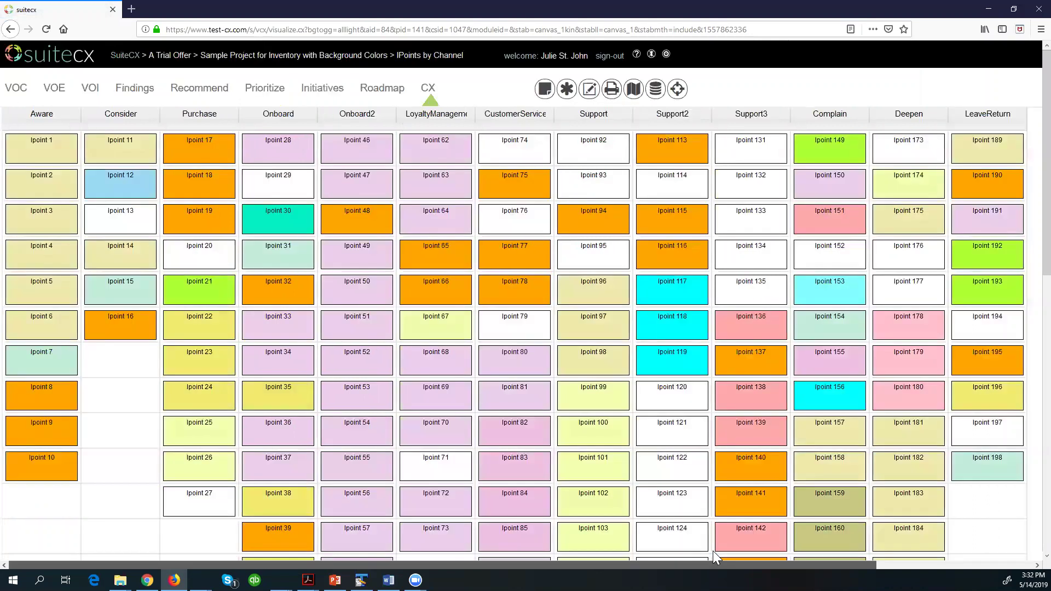
click(590, 89)
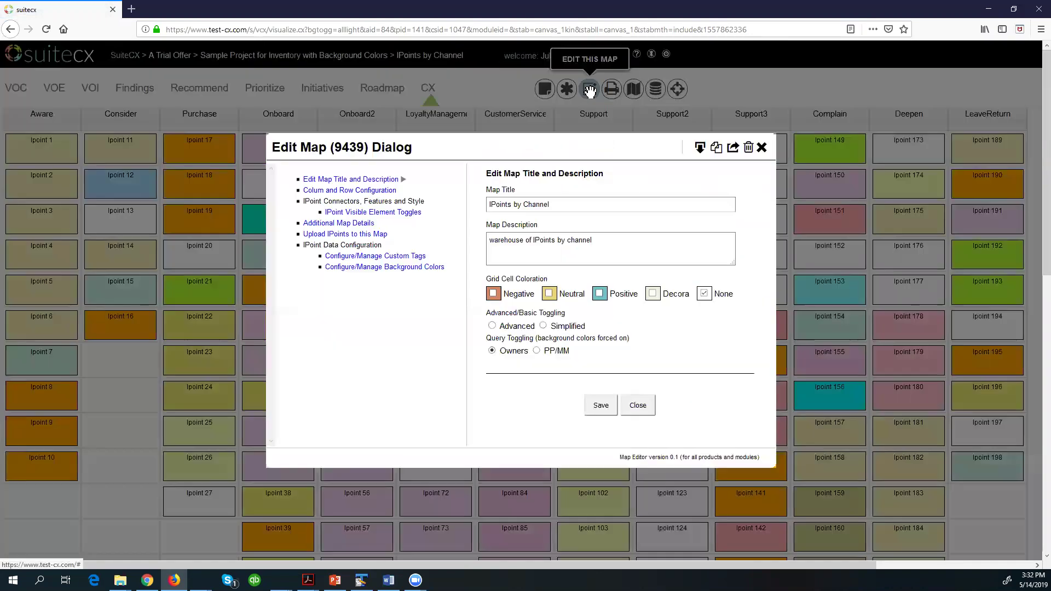
Step: Open Configure/Manage Background Colors and zoom the browser page in
click(370, 268)
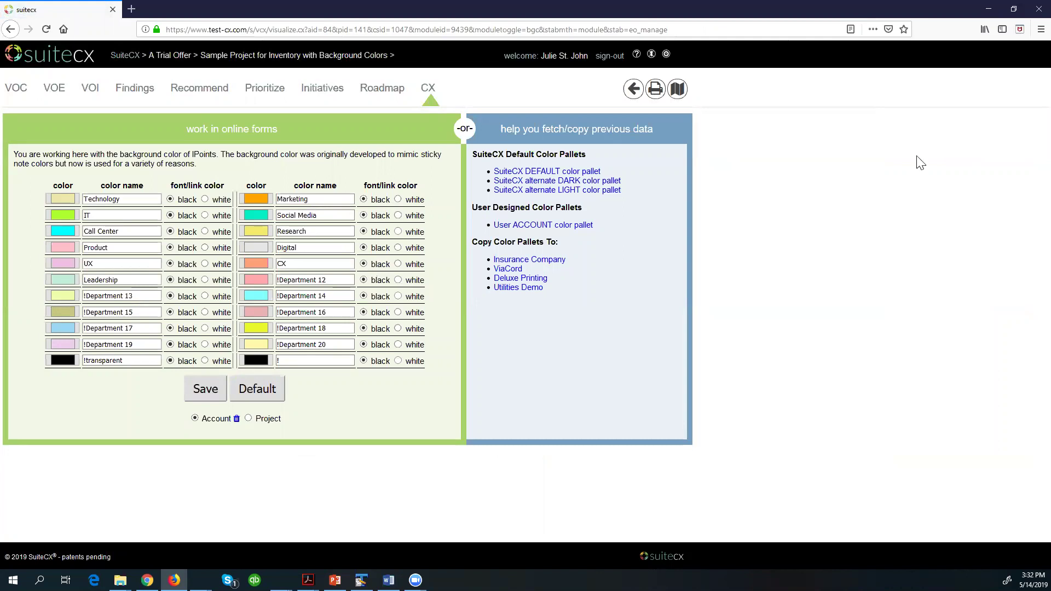
click(1039, 30)
click(1015, 138)
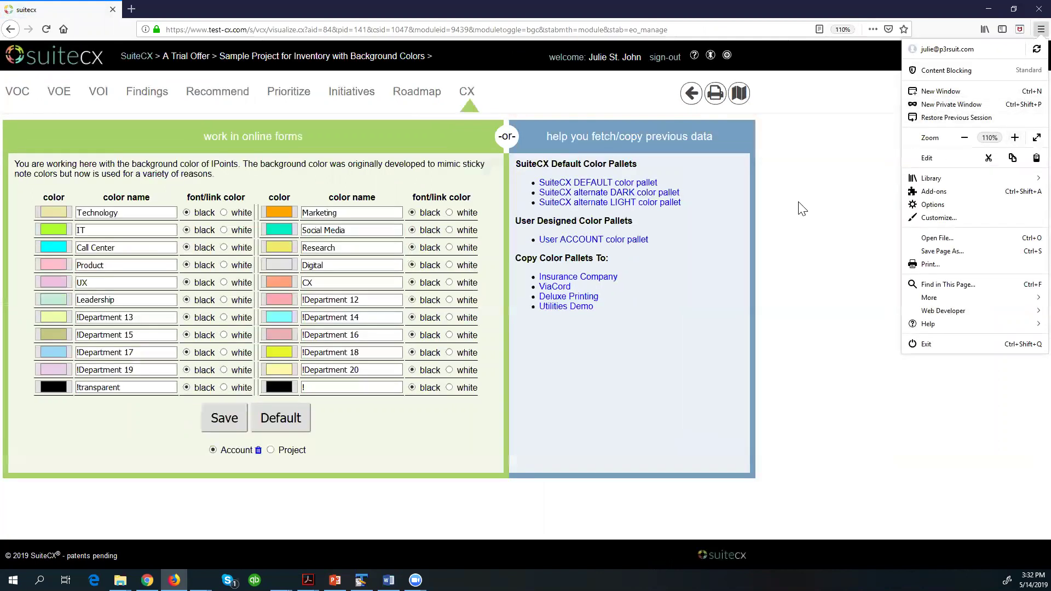
click(130, 215)
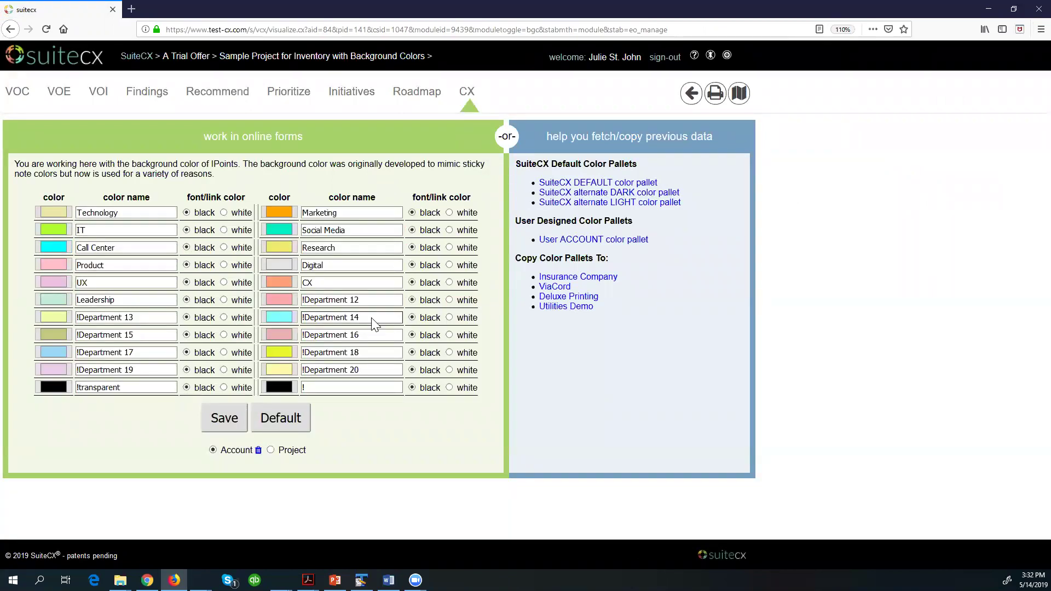
Step: Replace the !Department 12 colour name with Human Resources and save the palette
click(303, 300)
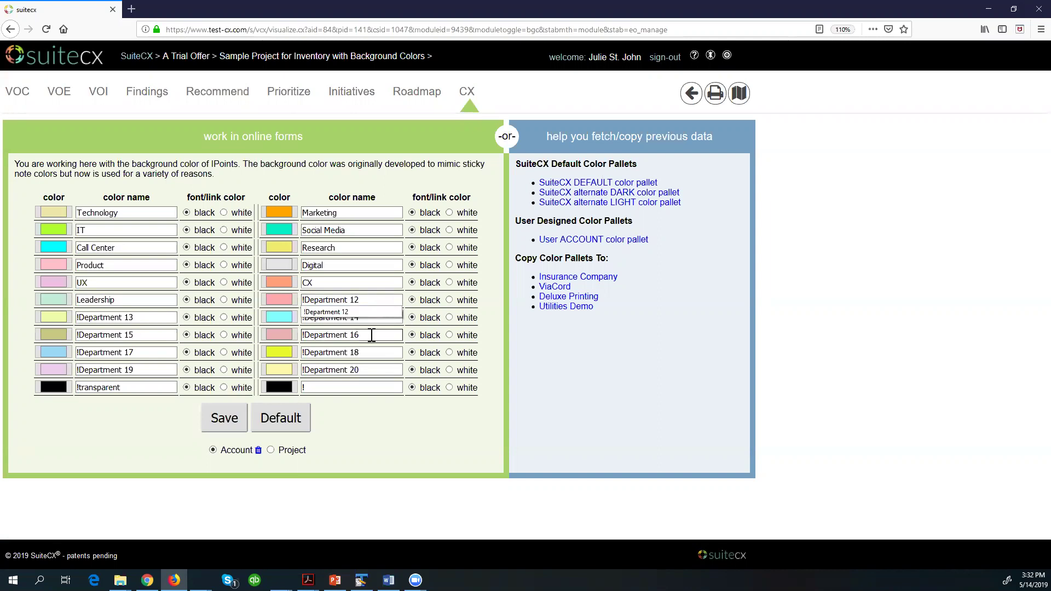
drag(374, 300, 237, 300)
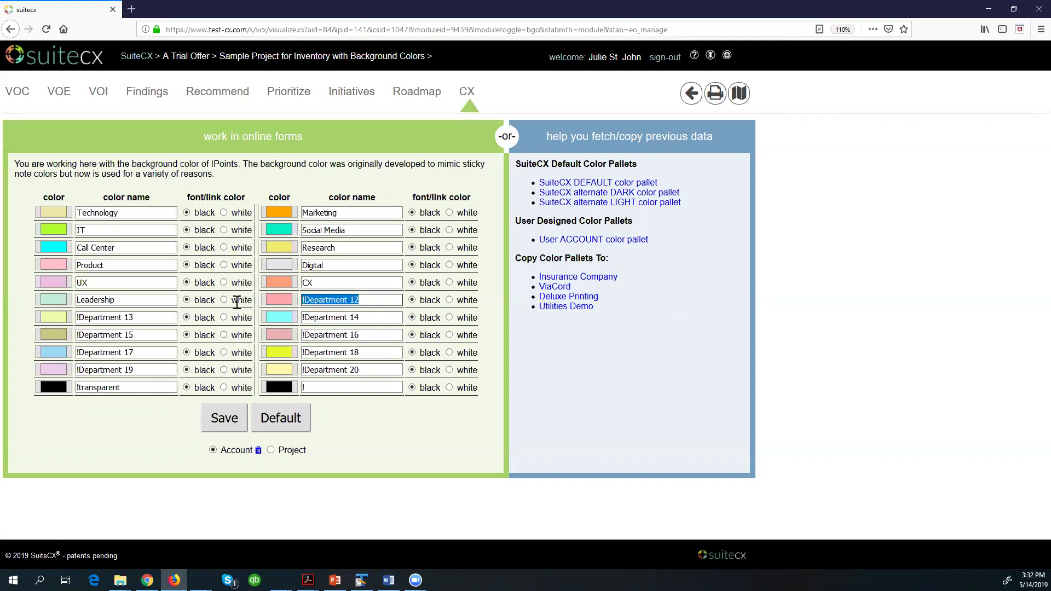
text(Human Res)
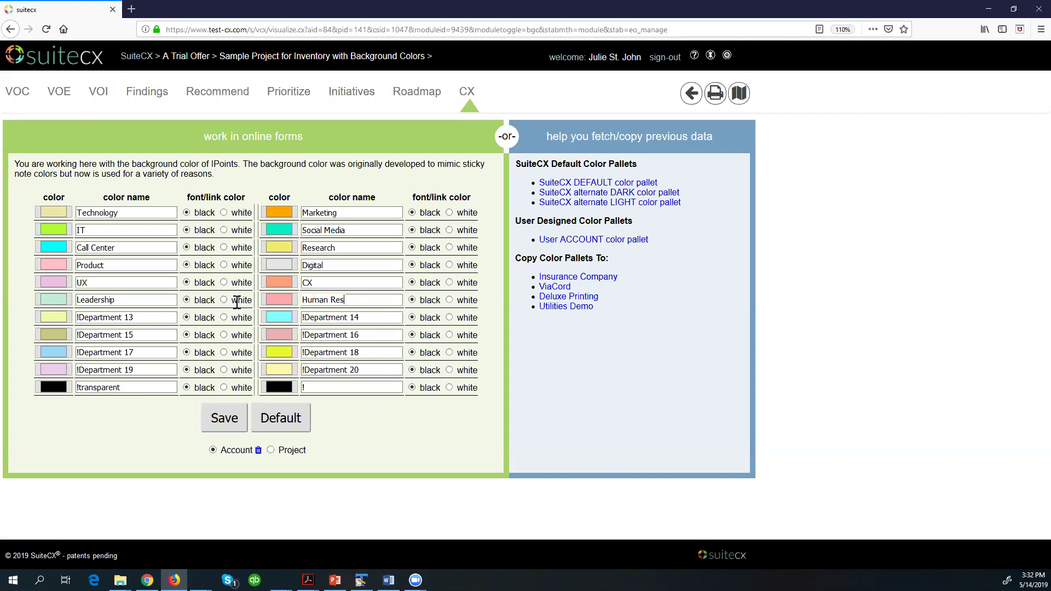
text(ources)
click(225, 418)
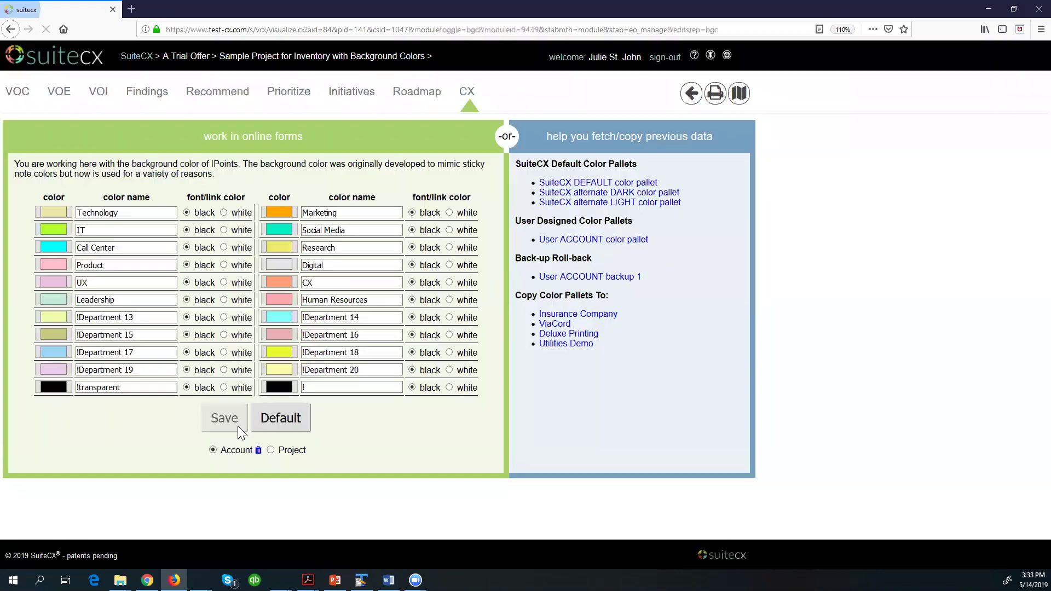
Step: Reopen the IPoints by Channel map coloured by Owners and check Human Resources in the legend
click(466, 91)
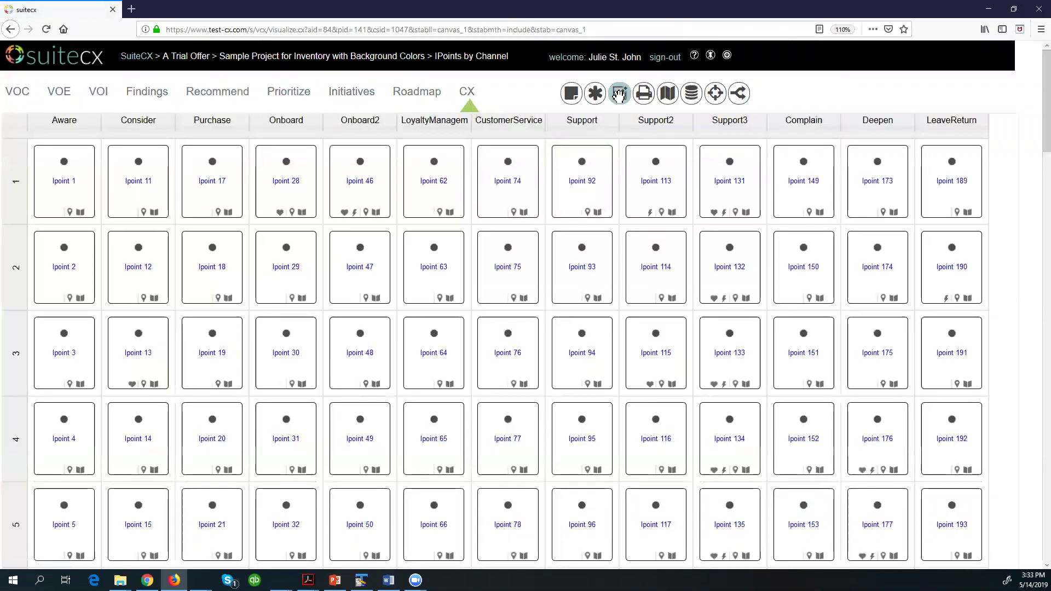
click(620, 93)
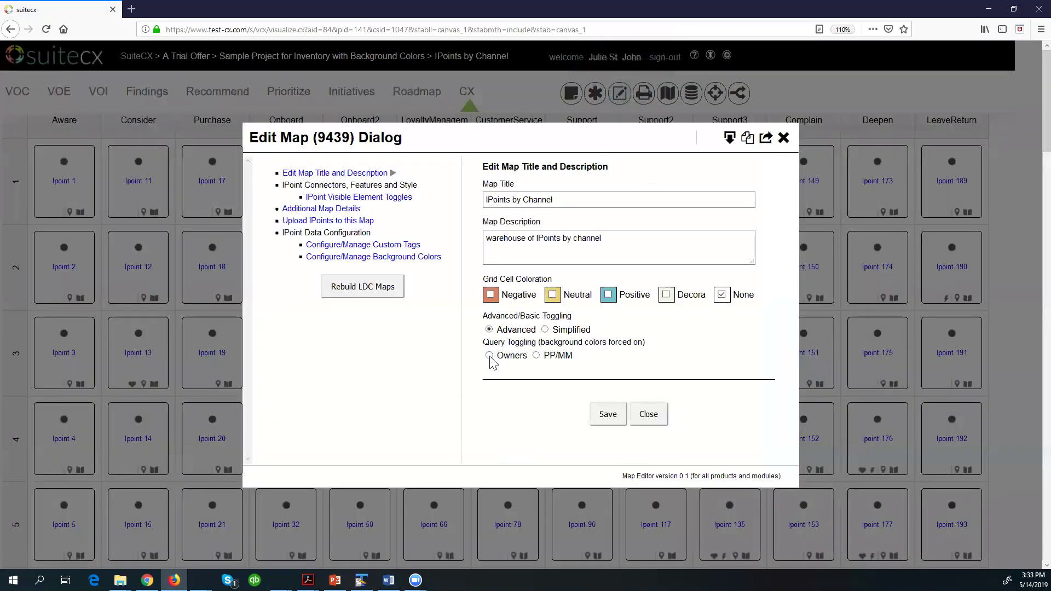
click(489, 355)
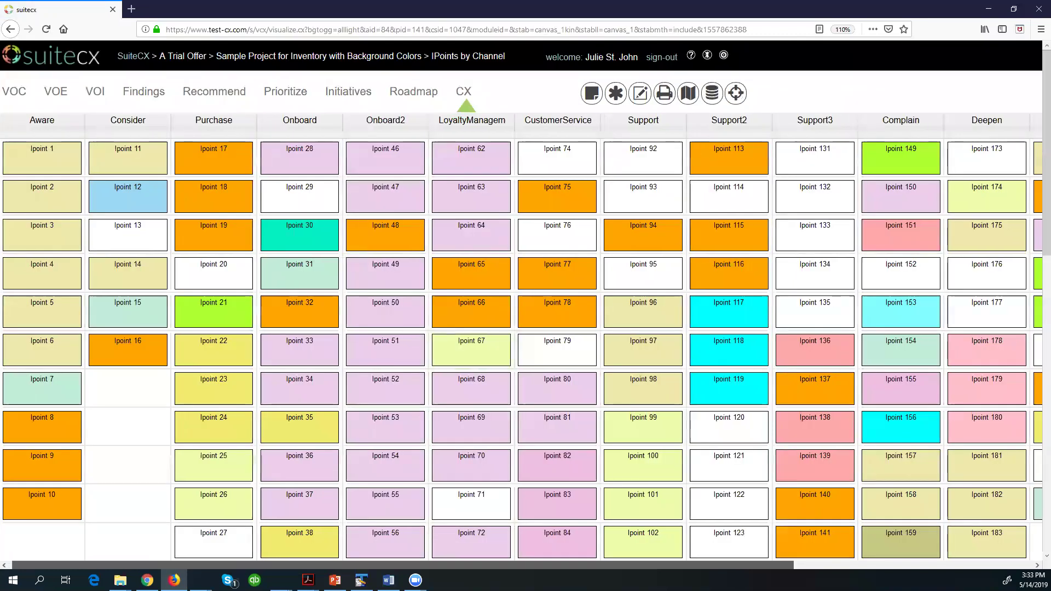
drag(394, 565, 641, 566)
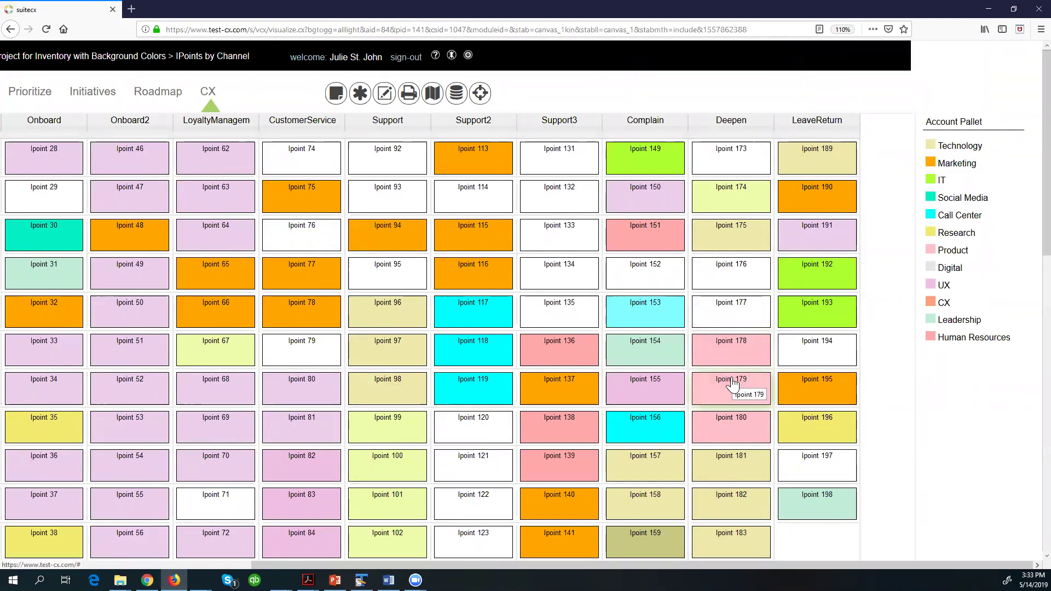
click(510, 561)
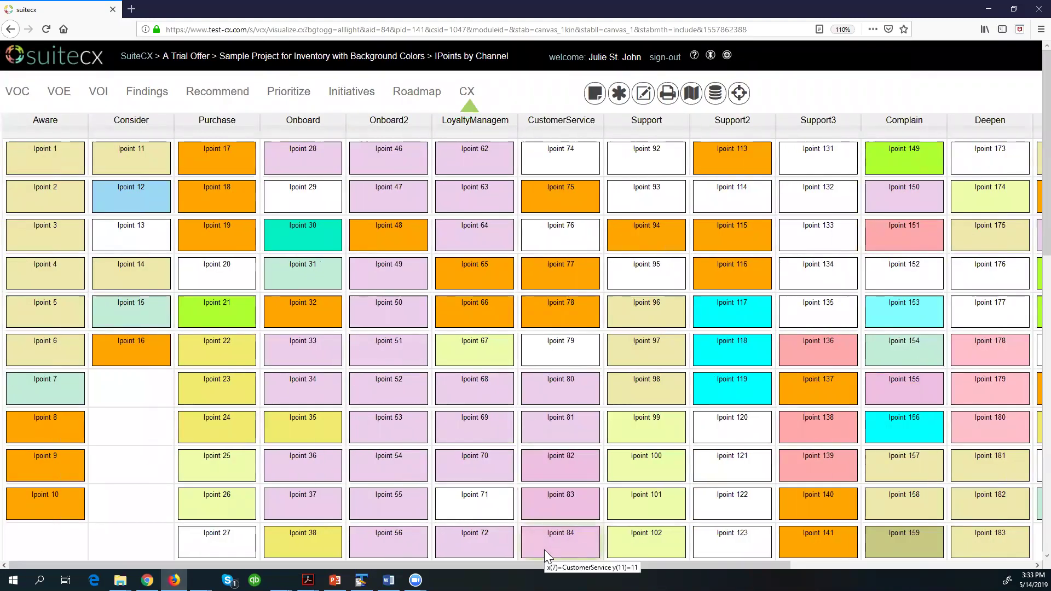